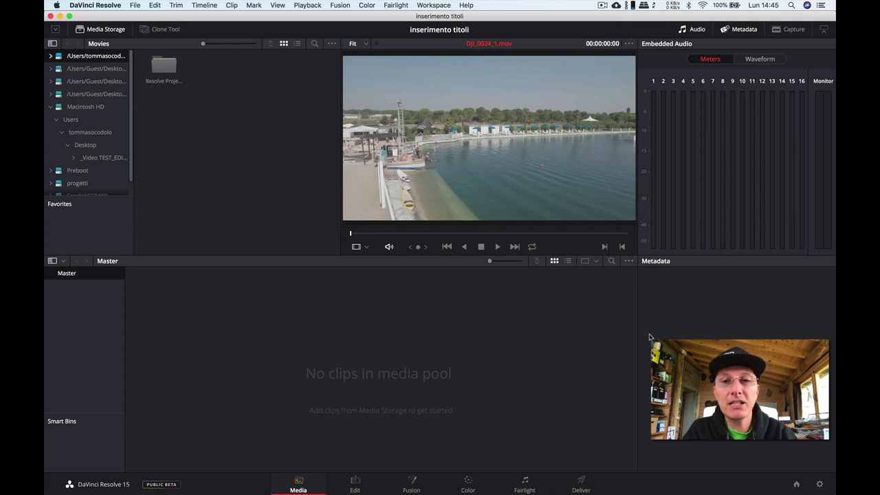
Show all open windows to reach the Finder window holding DJI_0024_1.mov.
key(ctrl+Up)
Drag DJI_0024_1.mov from Finder into the media pool and change the project frame rate to match.
click(220, 121)
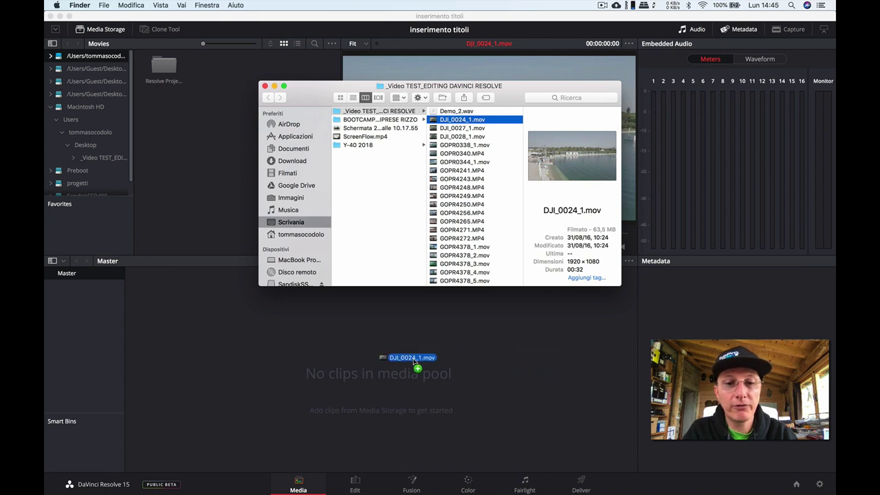
drag(465, 129, 415, 364)
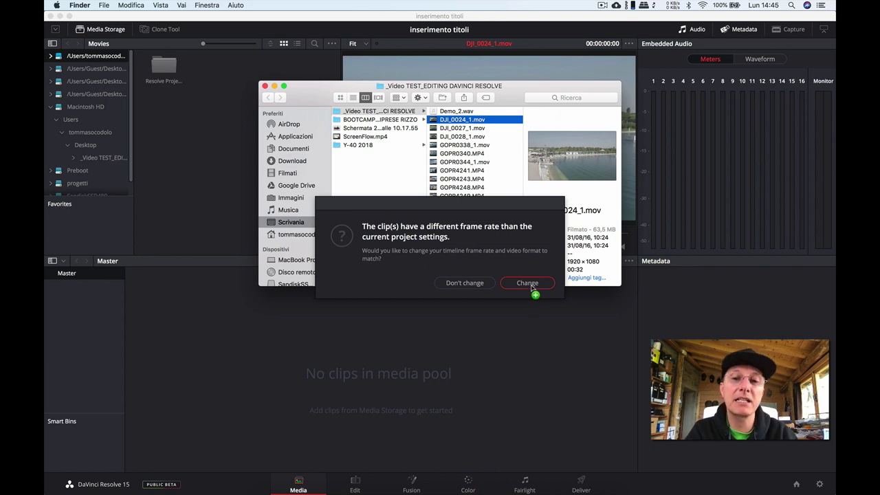
click(532, 284)
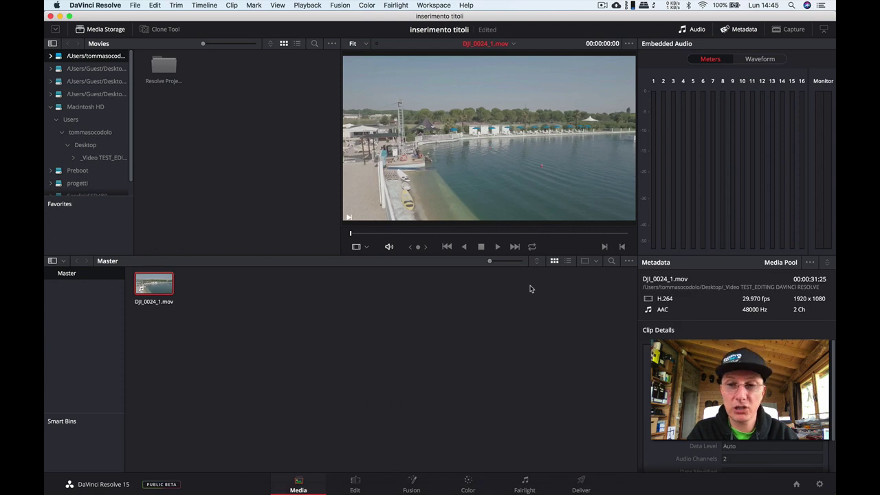
Switch to the Edit page to work with the imported drone clip.
click(355, 485)
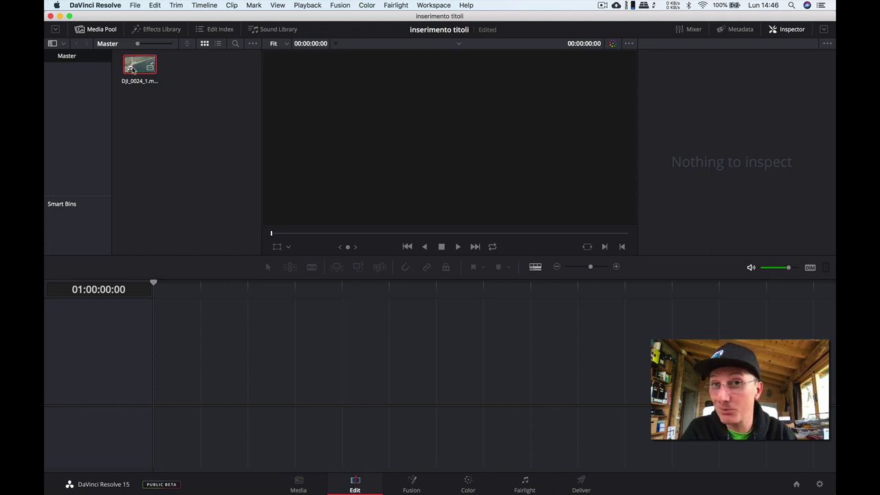
Place DJI_0024_1.mov on a new Timeline 1 at 01:00:00:00 and briefly play it back.
drag(132, 70, 227, 391)
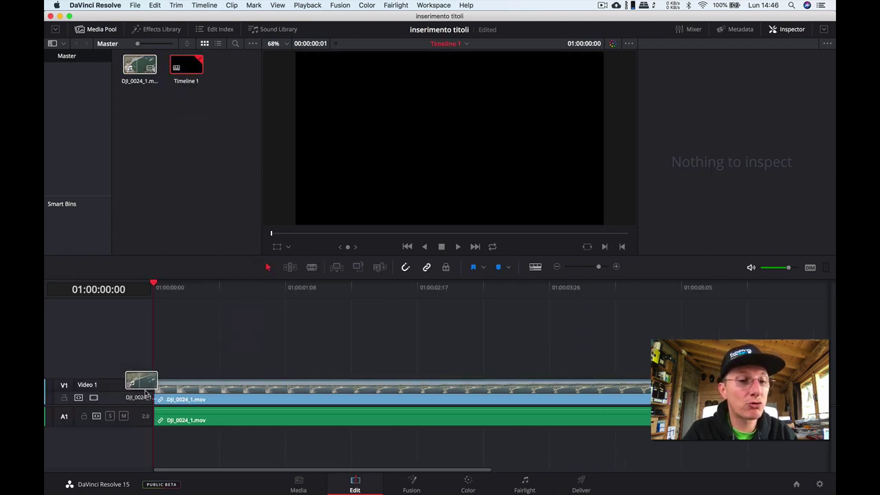
drag(228, 391, 159, 397)
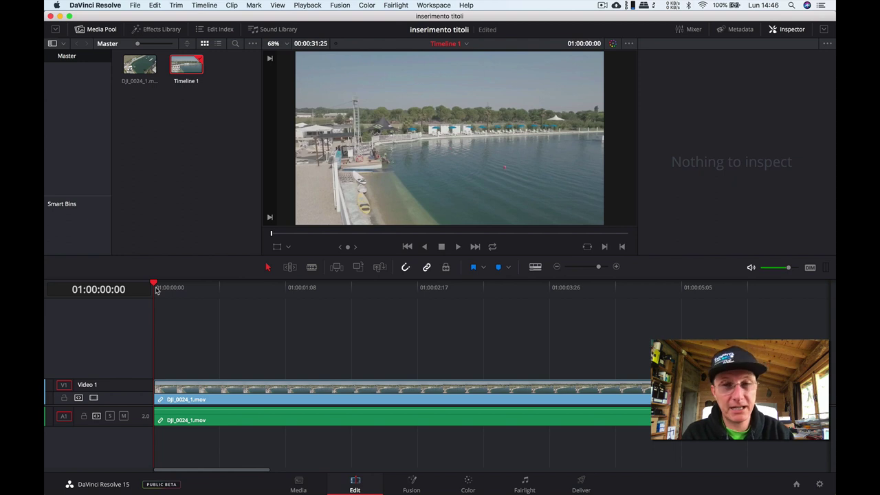
key(space)
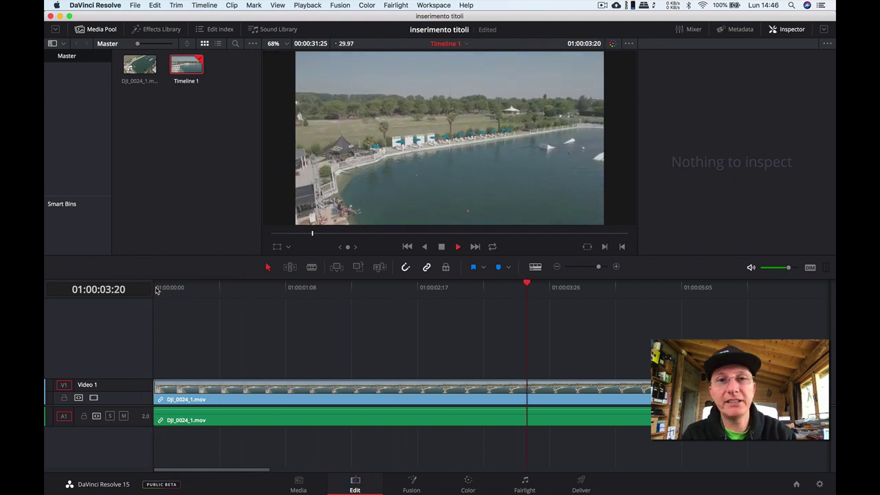
key(space)
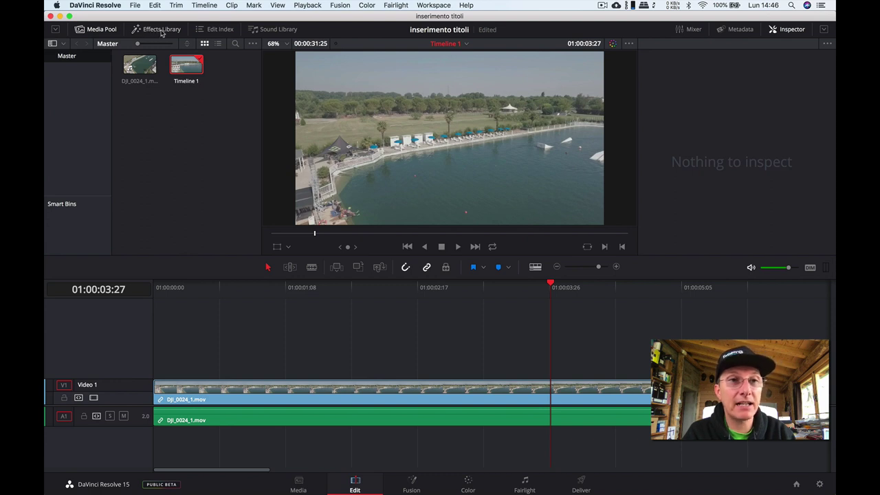
Browse the Effects Library Toolbox to the Titles list and pick the plain Text title.
click(162, 33)
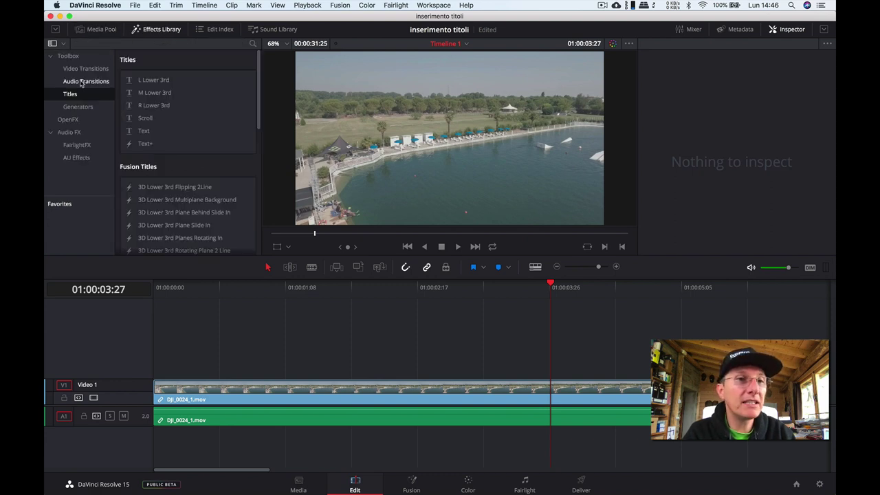
click(68, 57)
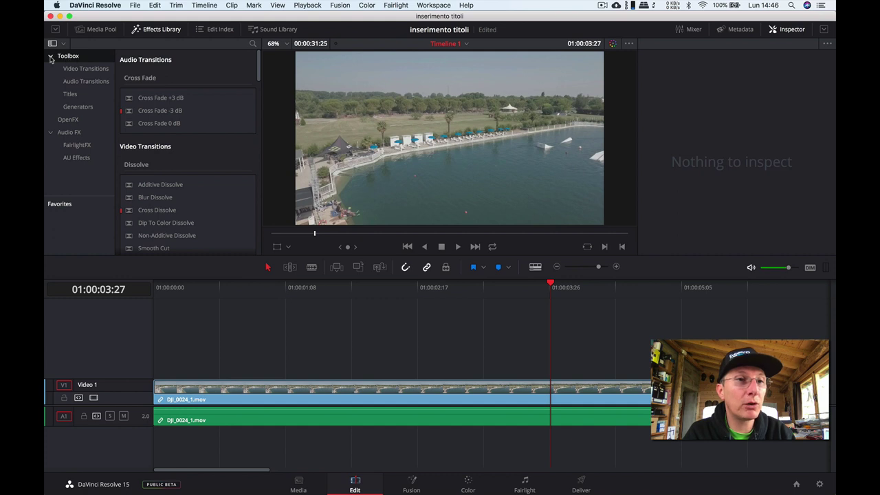
click(50, 56)
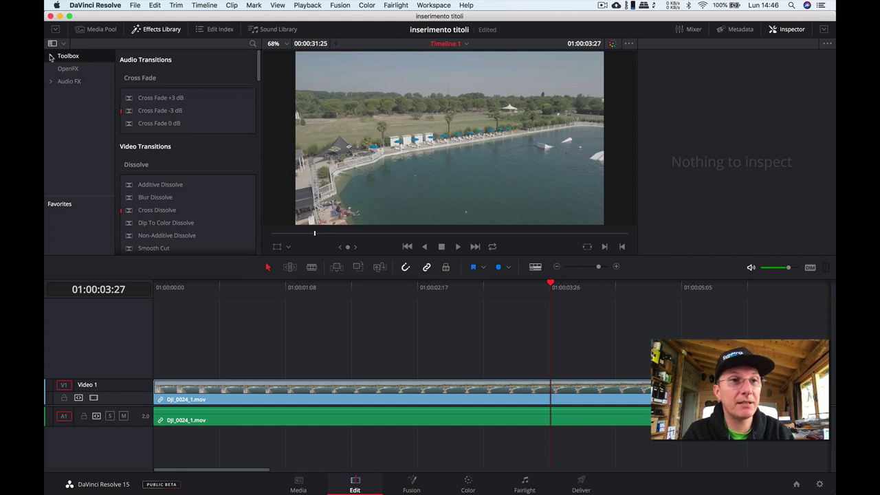
click(50, 57)
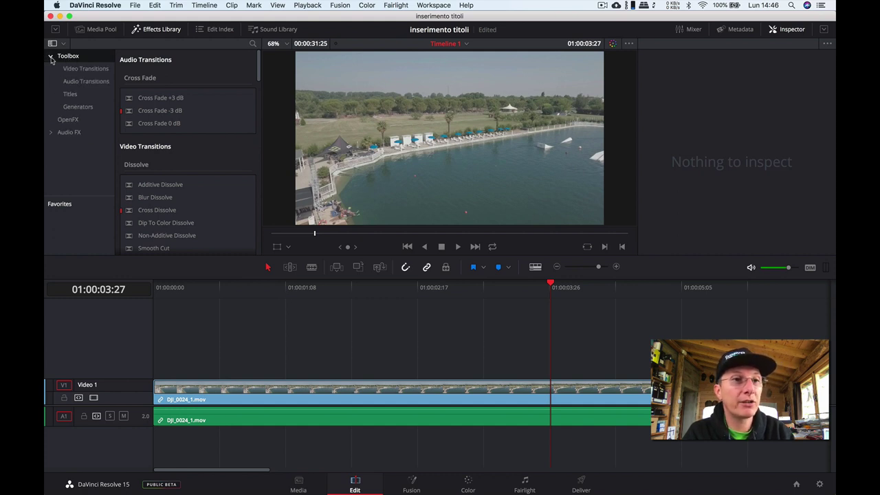
click(78, 69)
click(90, 83)
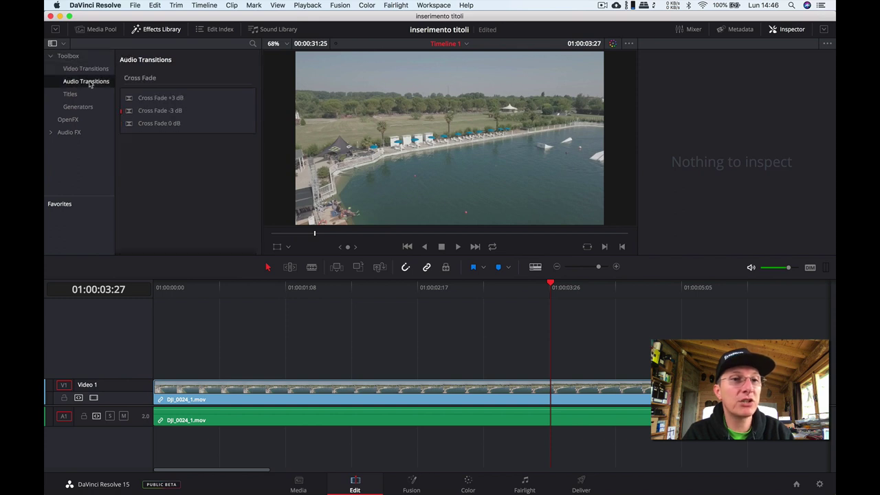
click(81, 94)
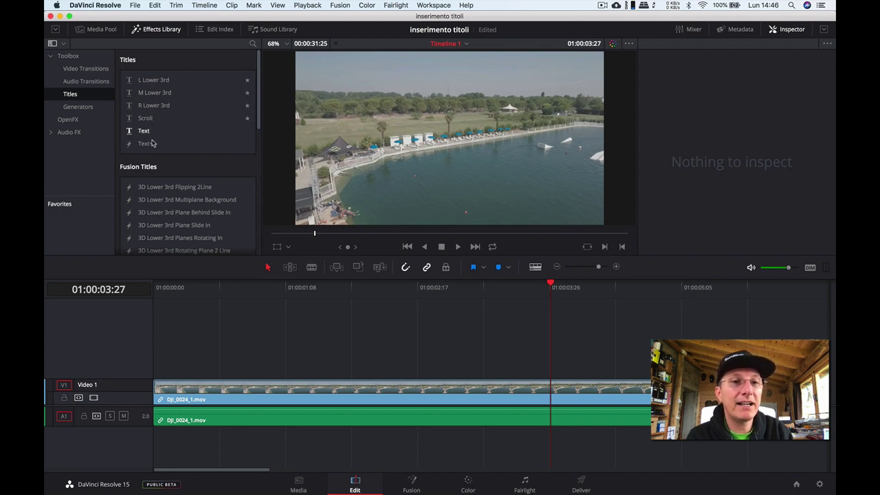
click(148, 144)
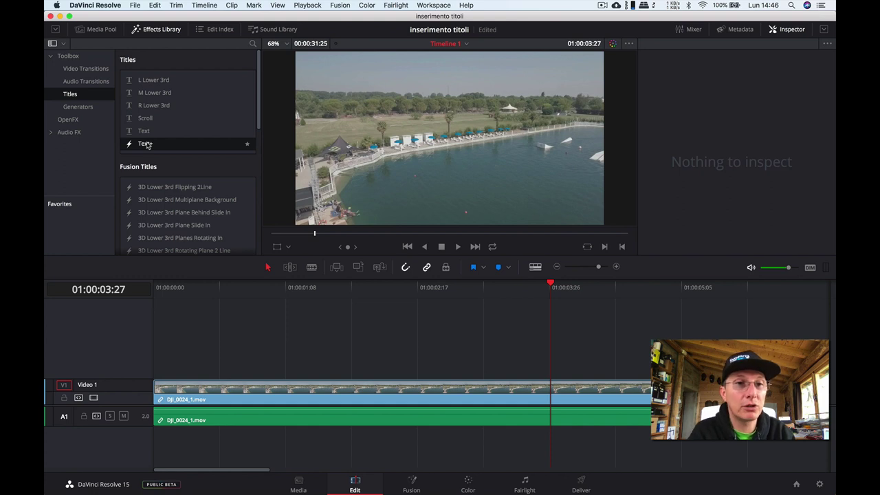
click(144, 133)
Drop the Text title onto track V2 above the drone clip and select it for the Inspector.
mouse_move(144, 135)
mouse_down()
mouse_move(366, 260)
mouse_move(346, 365)
mouse_move(223, 370)
mouse_up()
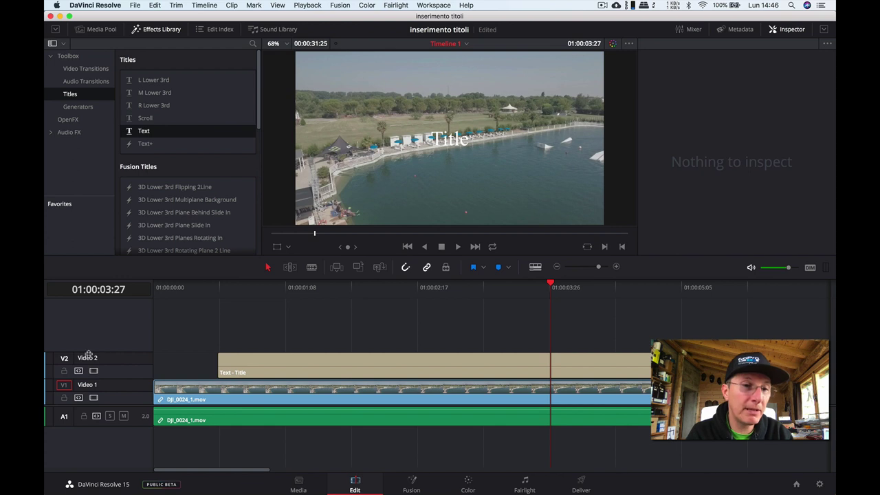
click(291, 370)
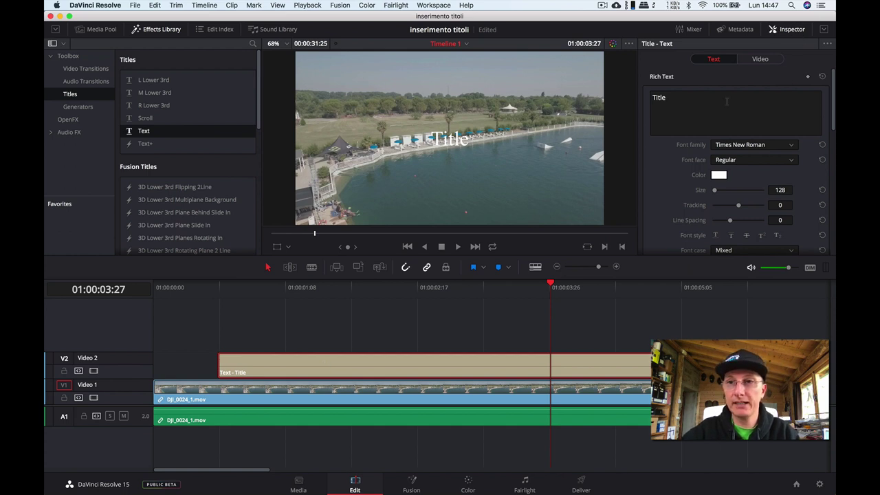
Replace the Rich Text 'Title' with 'SUPER WOW!' and select all of it.
click(791, 31)
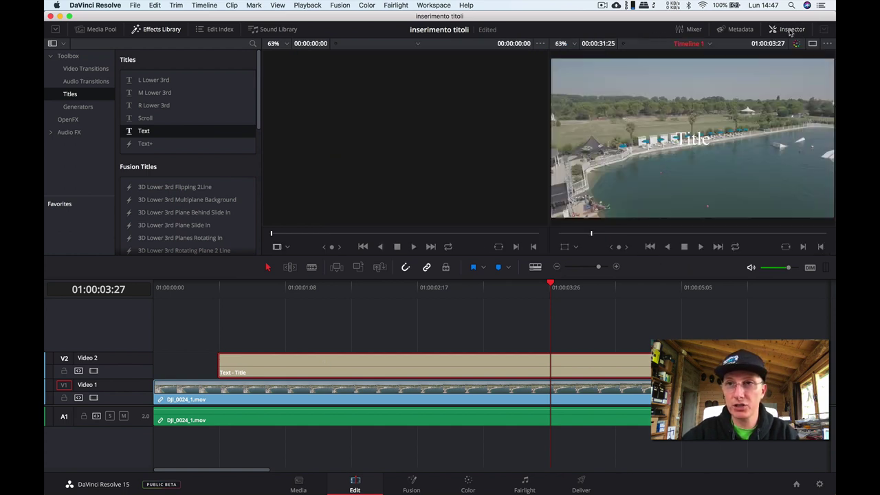
click(791, 31)
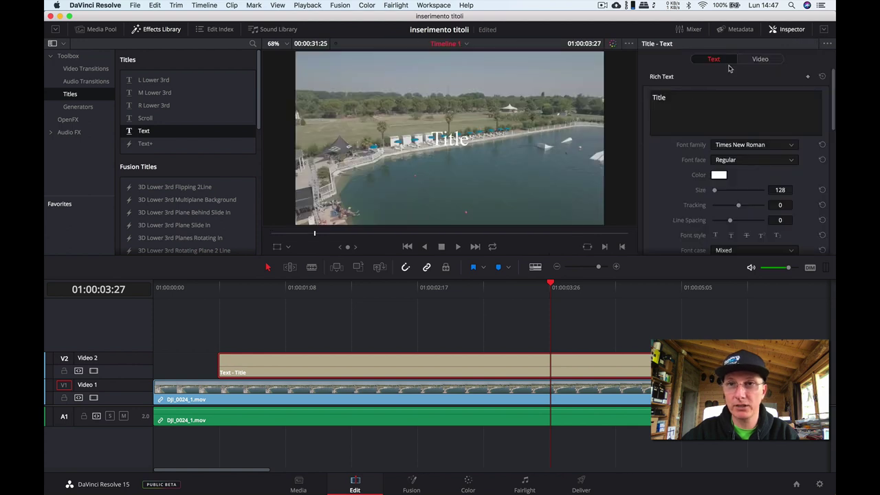
click(680, 94)
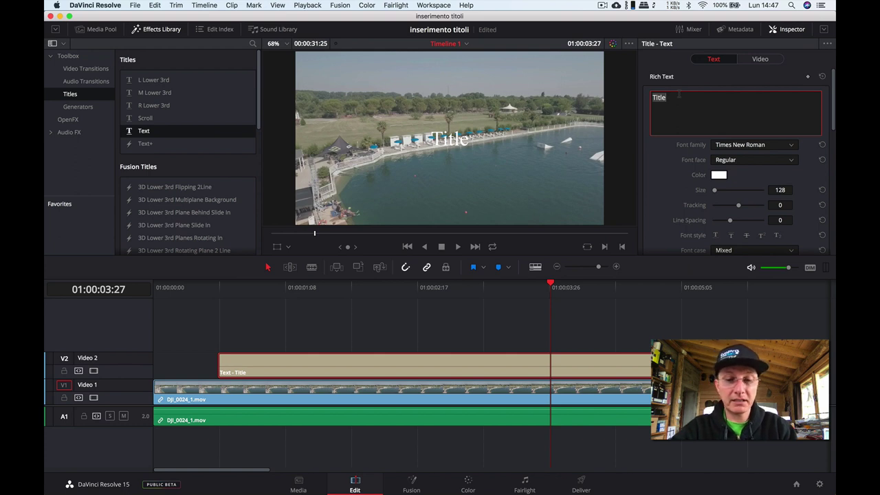
text(SUPER)
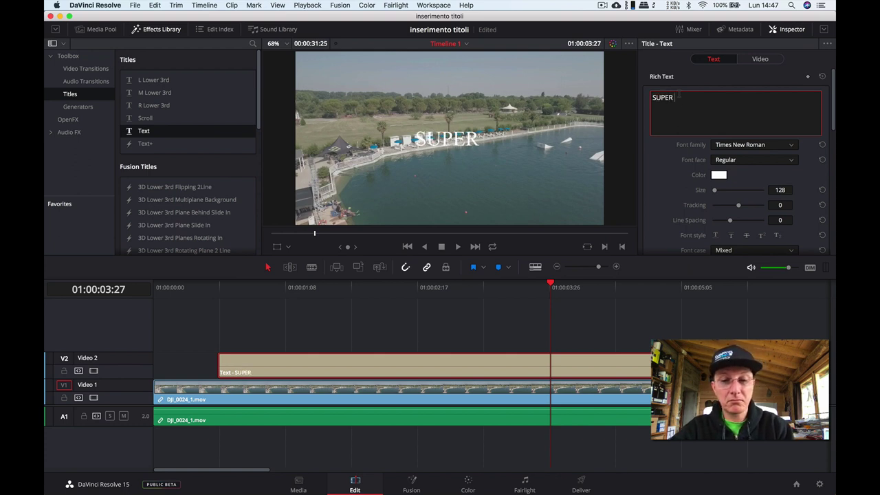
text( WOW!)
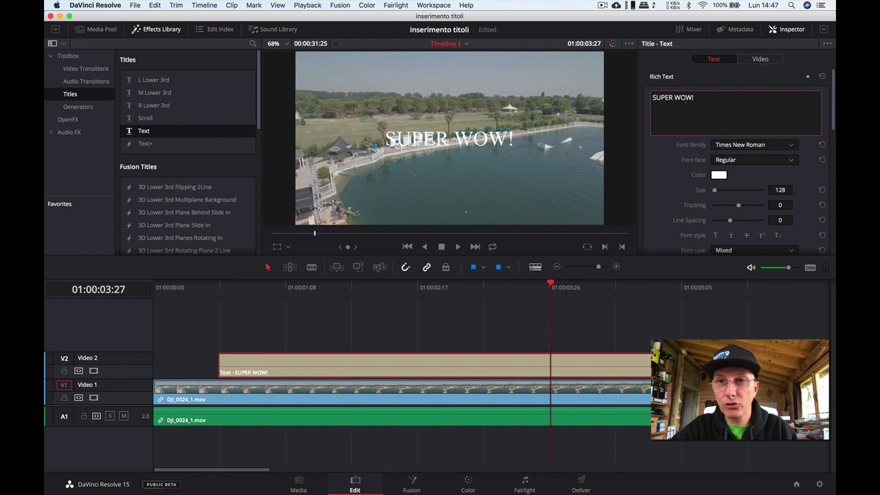
key(super+a)
Set the title font to Arial with the Bold face.
click(753, 145)
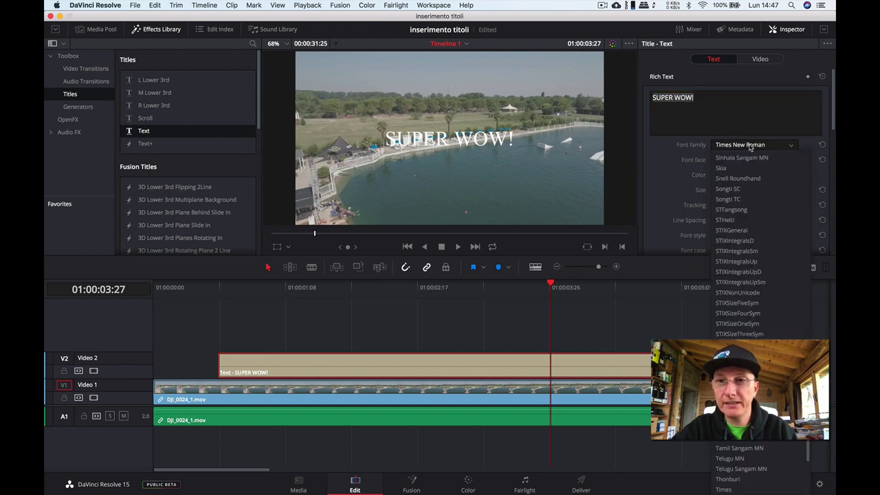
scroll(754, 180, up, 10)
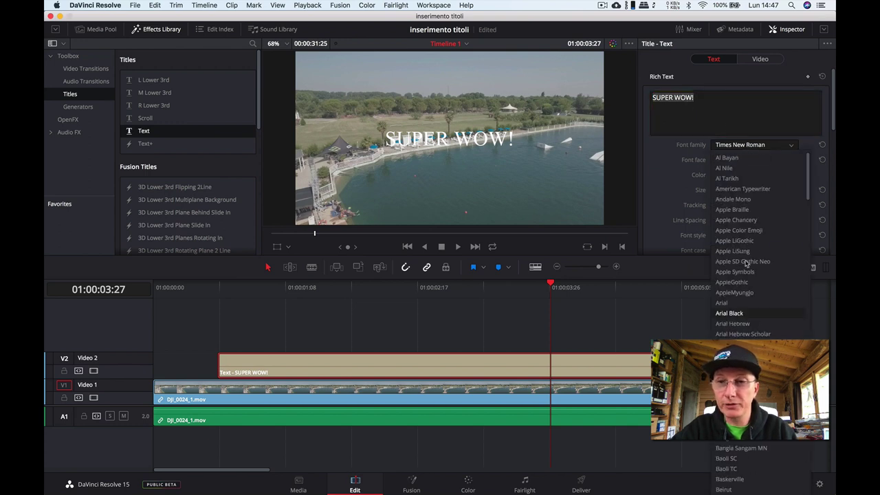
click(745, 303)
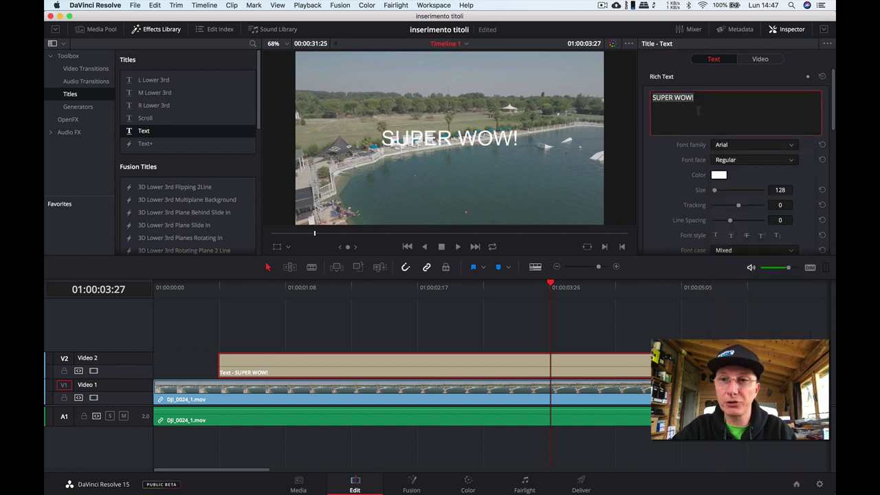
click(742, 162)
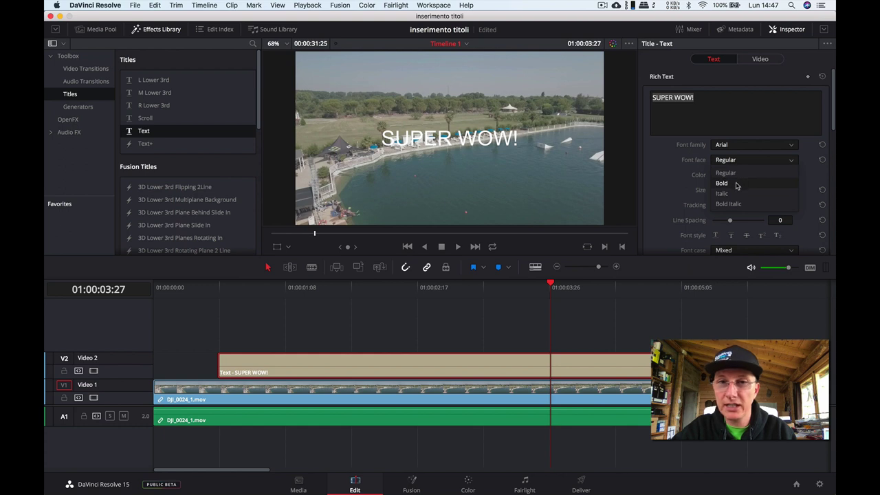
click(737, 184)
click(742, 160)
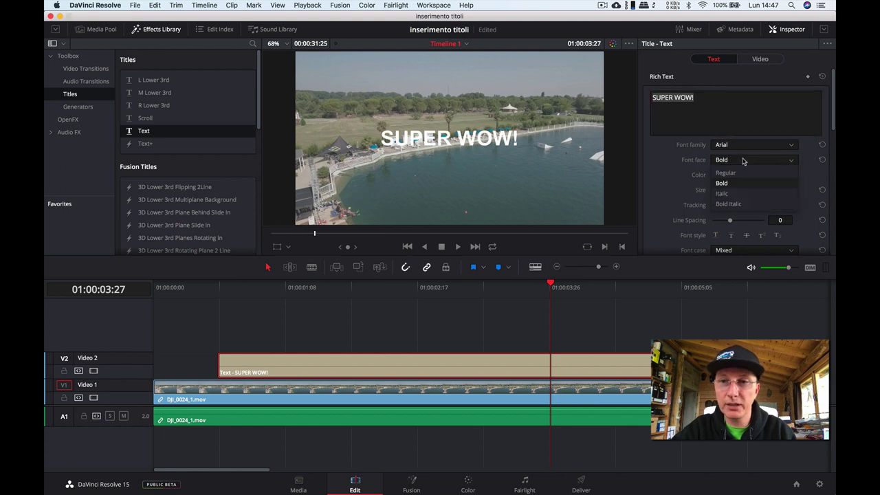
click(721, 183)
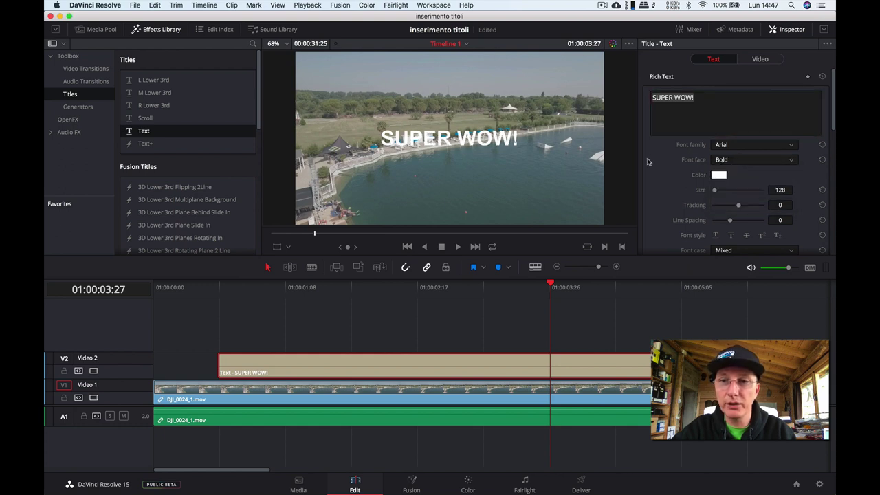
Change the title text colour to bright yellow in the Colors picker.
click(718, 176)
click(102, 394)
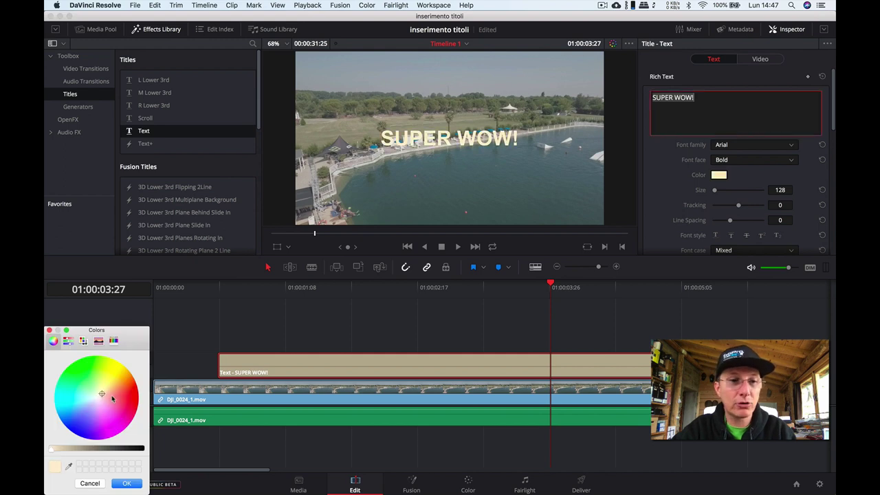
mouse_move(112, 398)
mouse_down()
mouse_move(126, 412)
mouse_move(115, 365)
mouse_up()
click(126, 485)
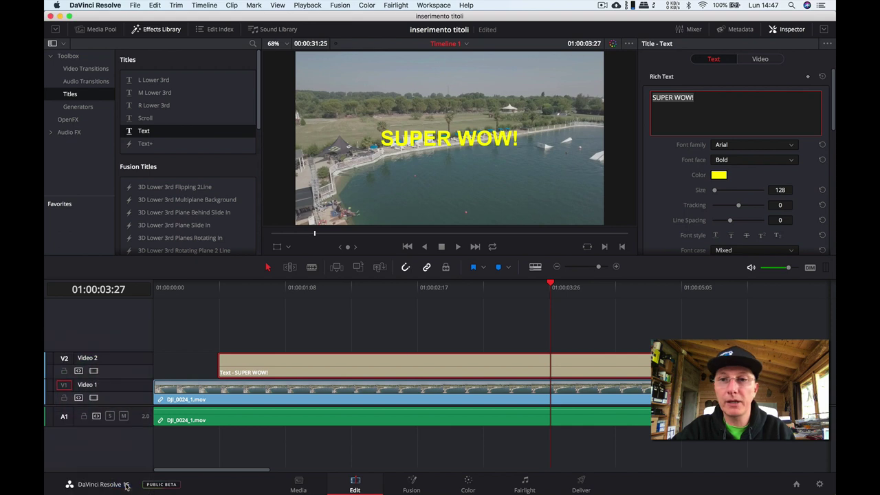
Try larger sizes, keep the title at size 128, and widen tracking to 79.
drag(714, 193, 715, 193)
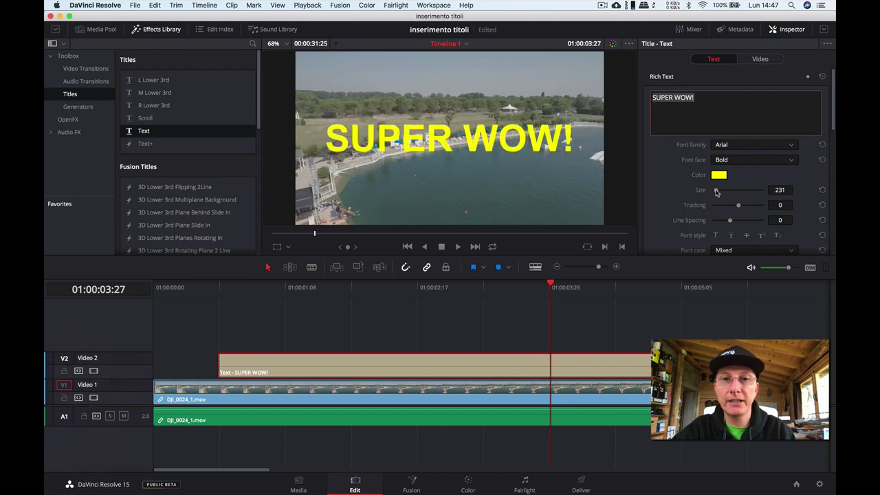
drag(780, 190, 782, 191)
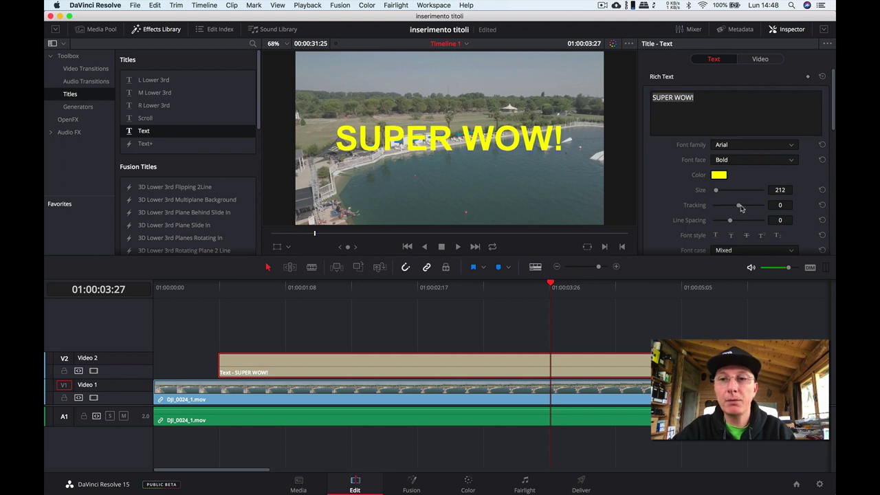
mouse_move(740, 208)
mouse_down()
mouse_move(775, 191)
mouse_move(759, 208)
mouse_up()
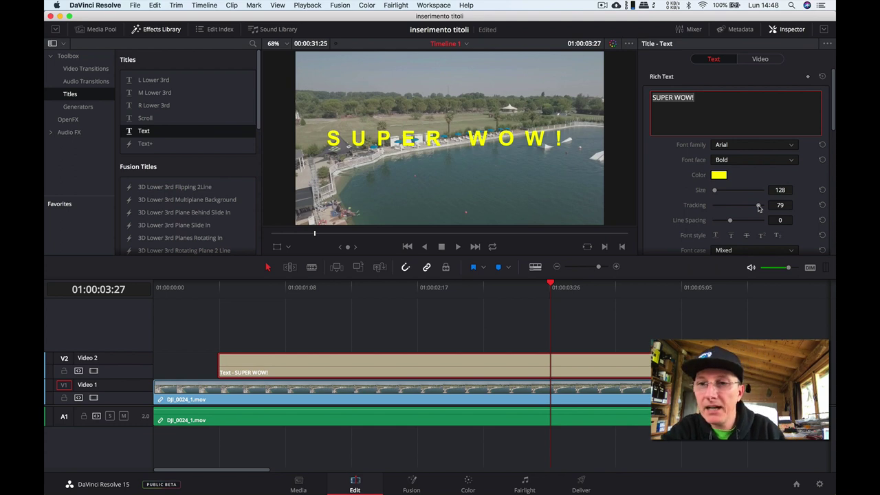
Add a temporary 'due righe' line, set line spacing to 63, then delete that line.
click(705, 97)
key(Return)
text(due)
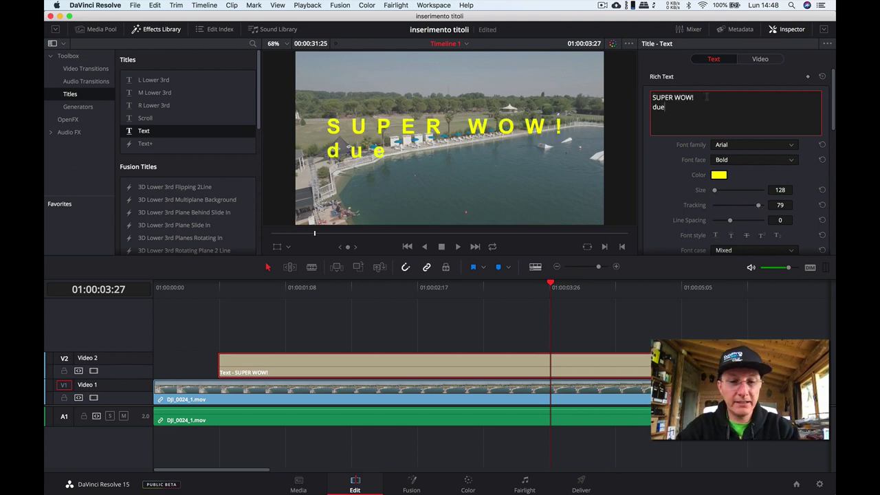
text( righe)
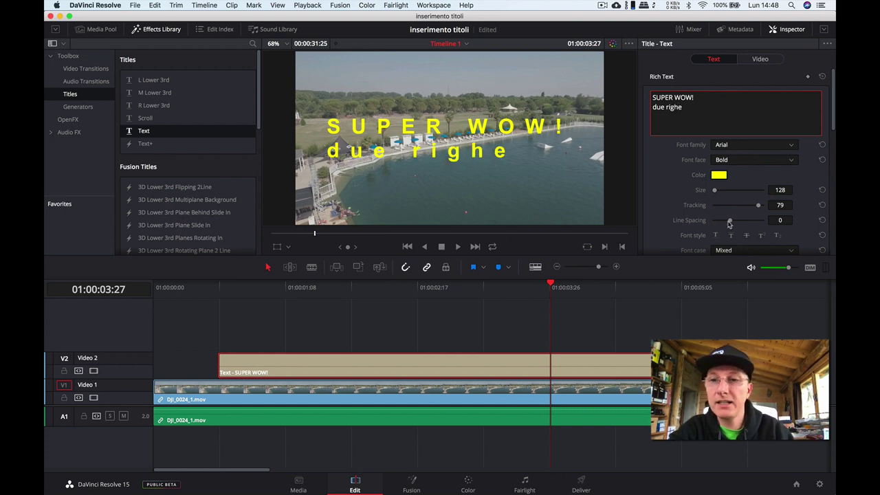
drag(729, 224, 734, 229)
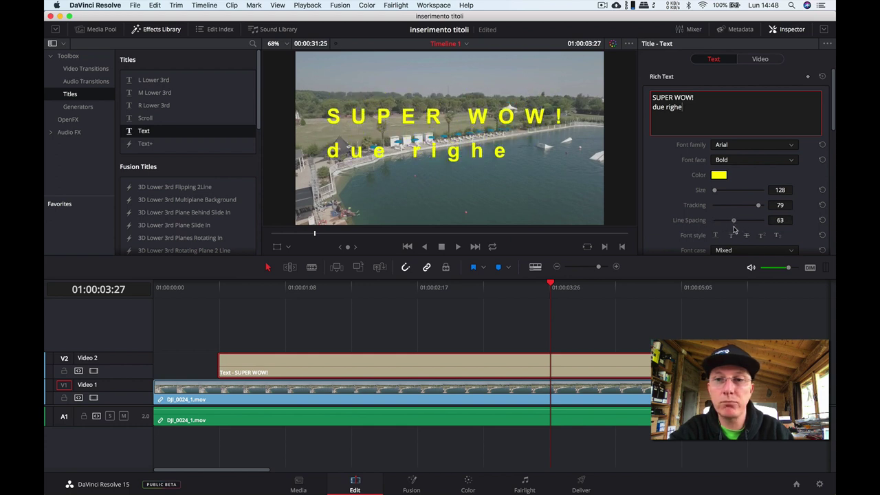
drag(683, 107, 652, 108)
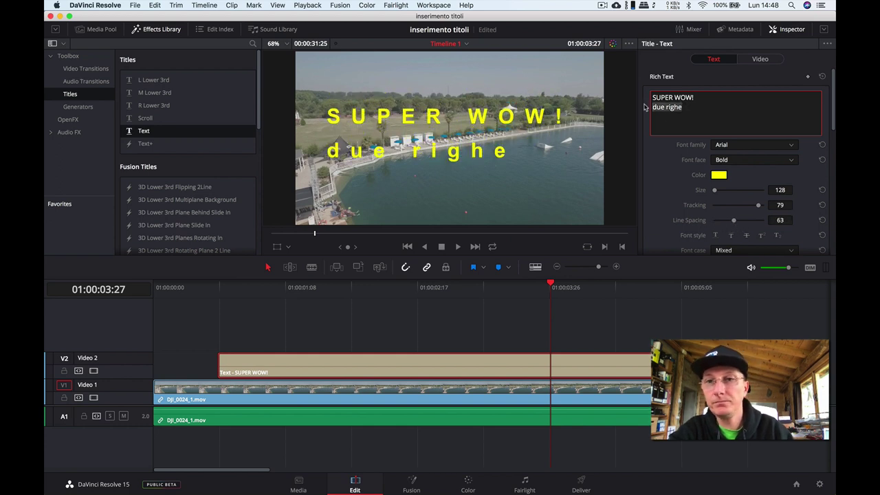
key(BackSpace)
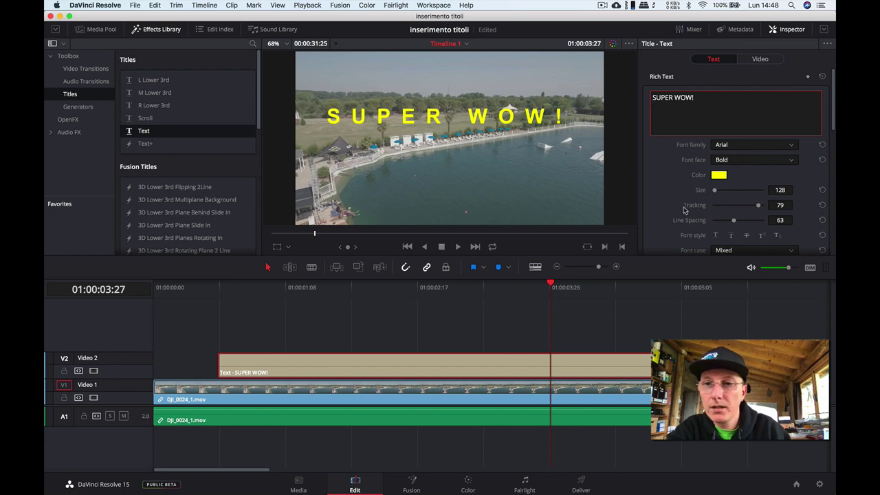
Add a Position keyframe to the title, then reselect the title clip at the timeline start.
scroll(688, 212, down, 2)
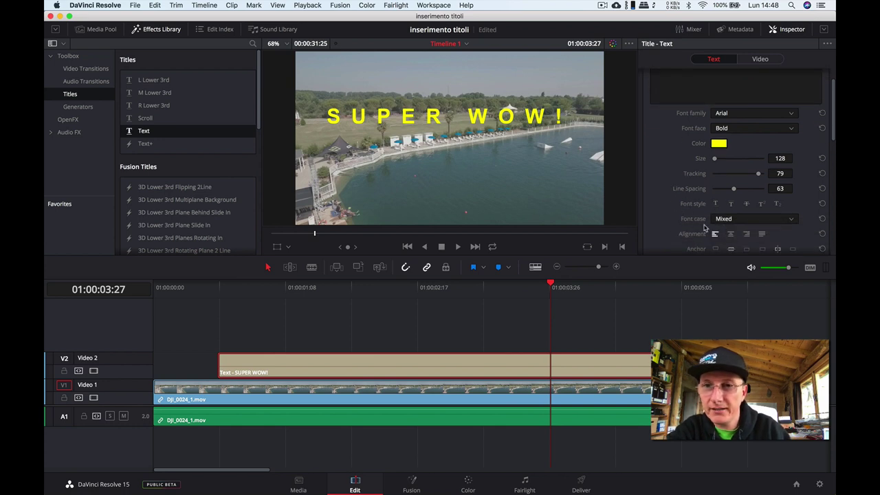
scroll(684, 229, down, 2)
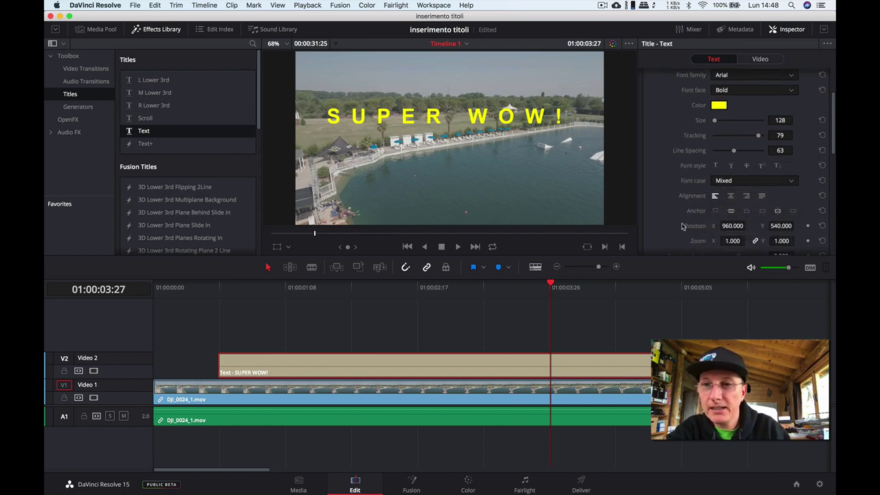
scroll(679, 238, down, 2)
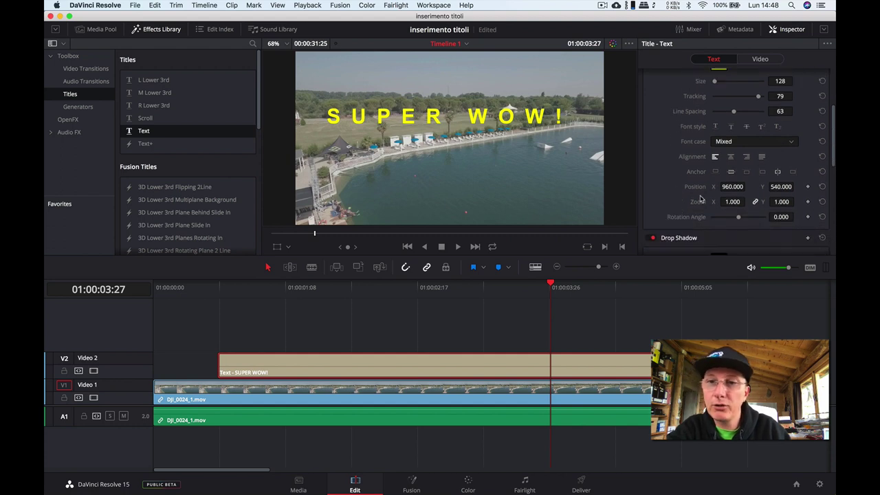
click(808, 187)
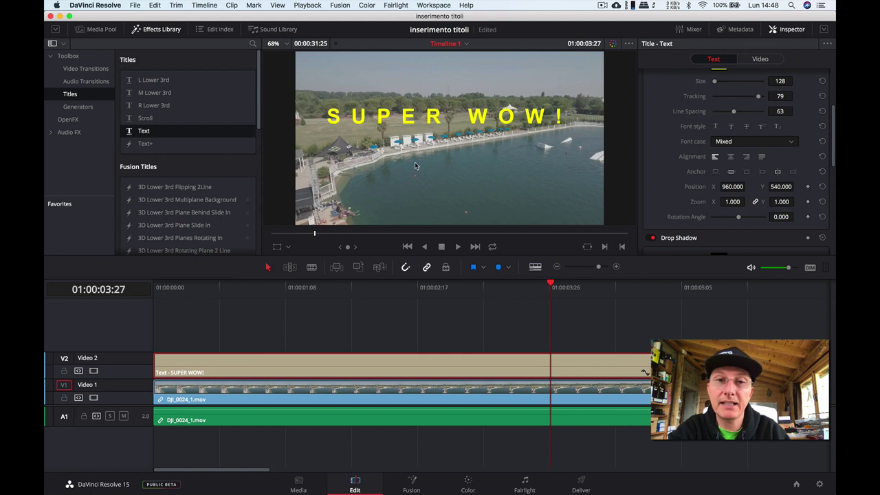
click(157, 306)
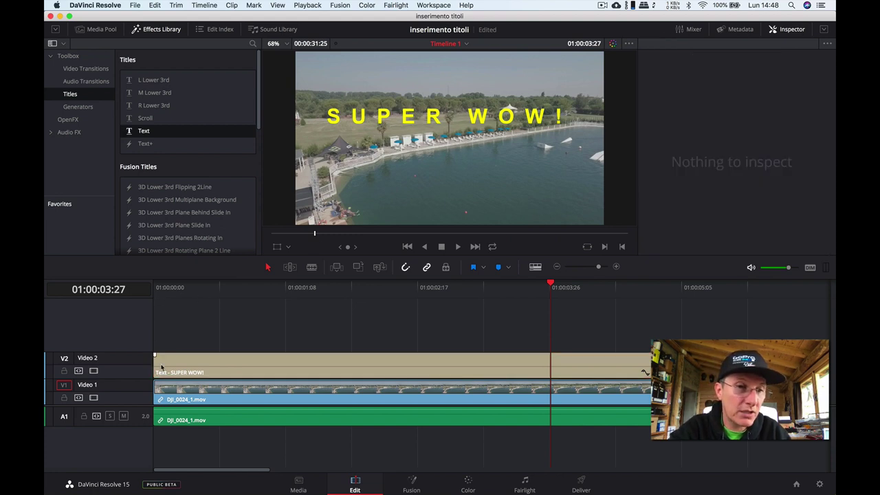
click(160, 368)
click(165, 334)
click(158, 292)
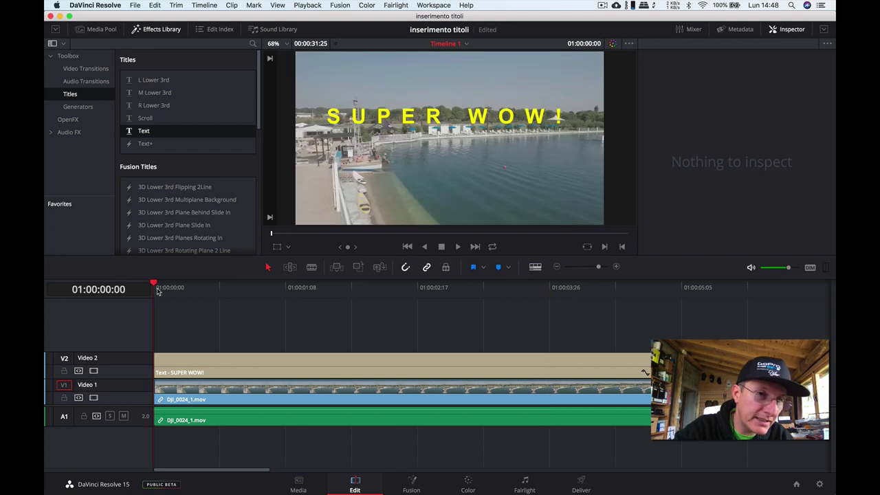
click(165, 366)
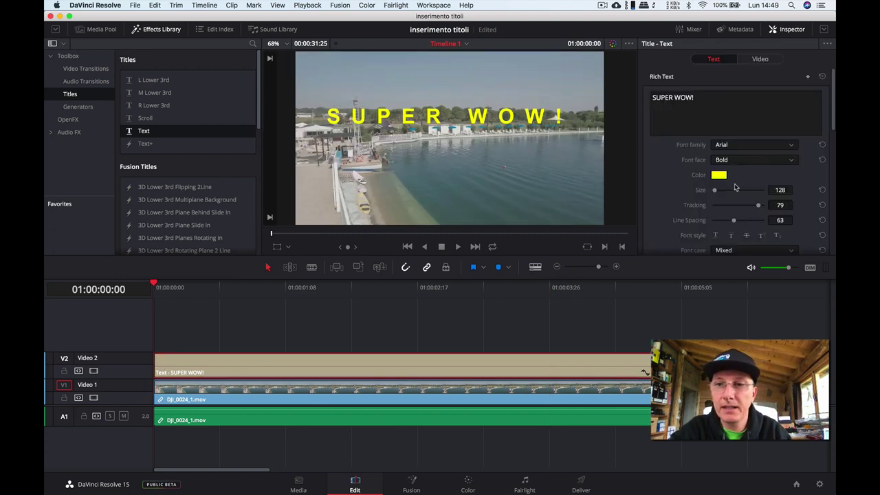
Set the SUPER WOW! title Size to 84.
click(780, 190)
text(116)
key(Return)
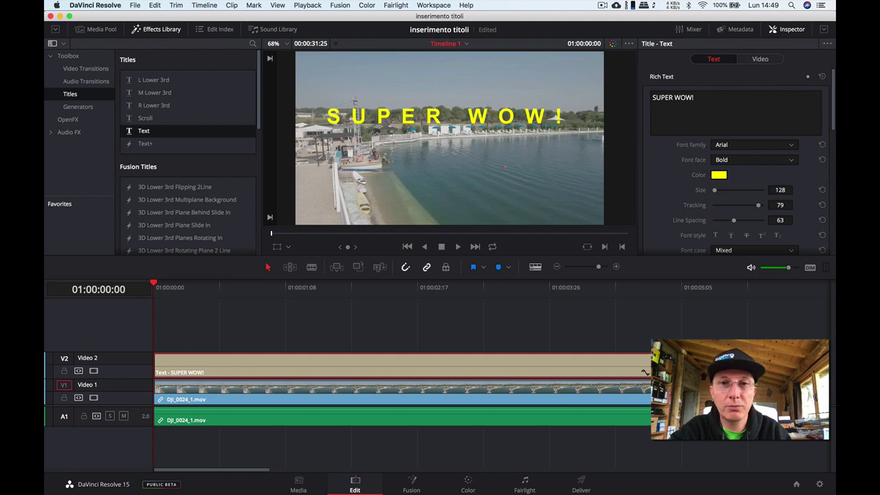
drag(780, 190, 789, 198)
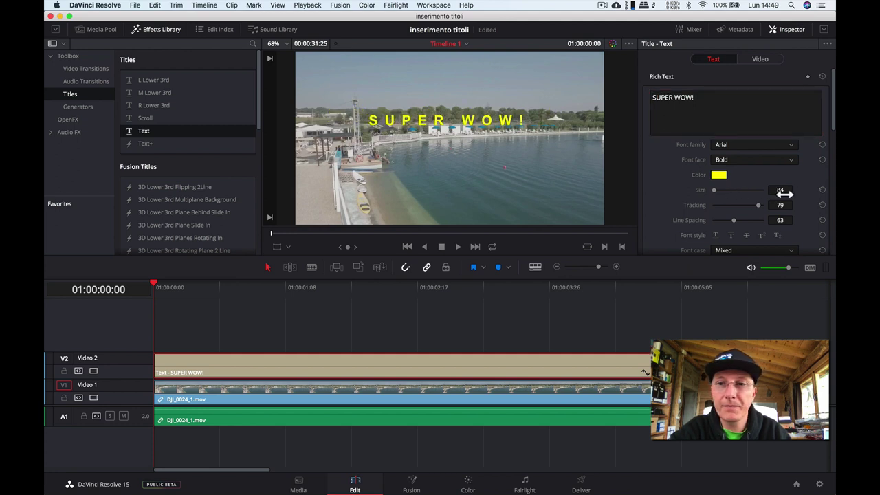
At about 01:00:02:19, add a Zoom keyframe and raise Zoom to 1.740.
scroll(809, 195, down, 5)
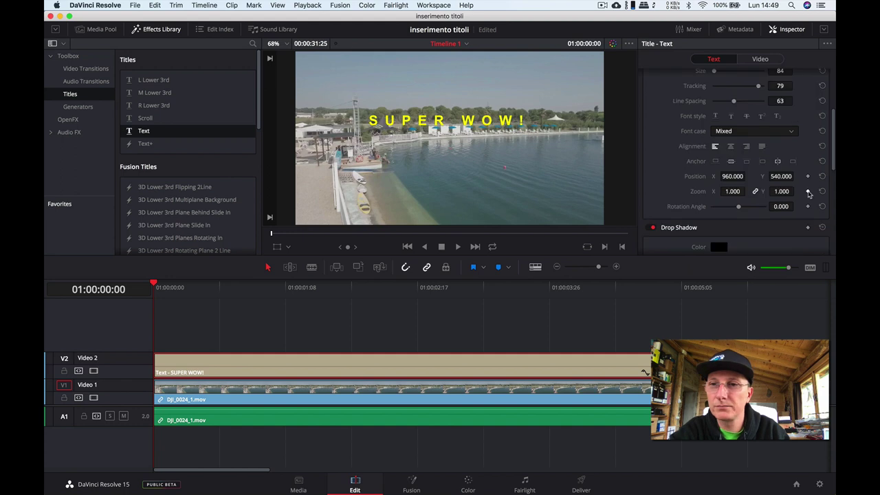
key(space)
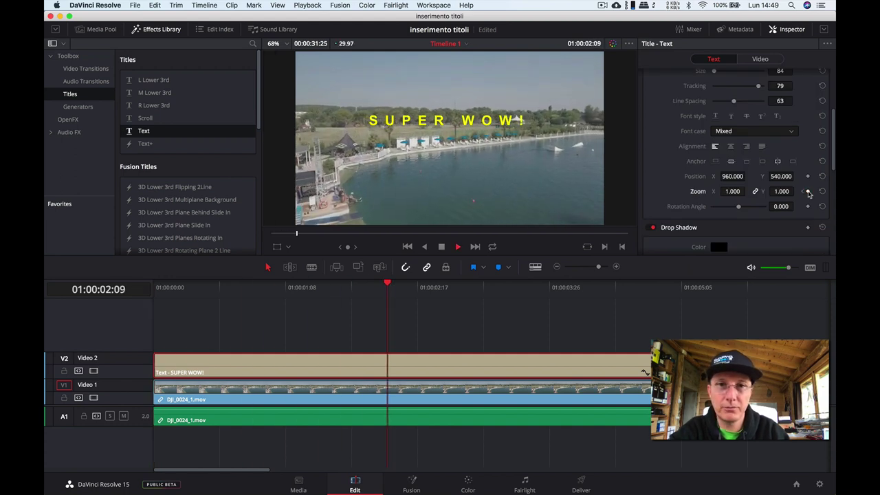
key(space)
click(809, 192)
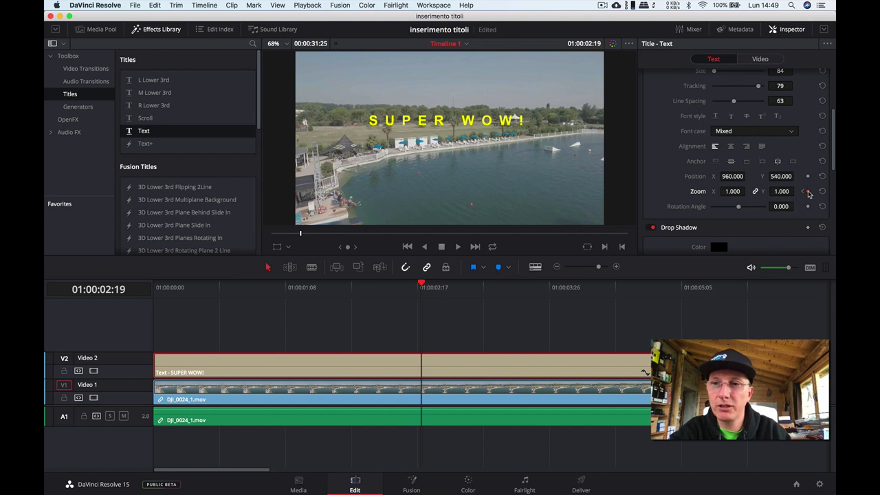
drag(736, 191, 748, 192)
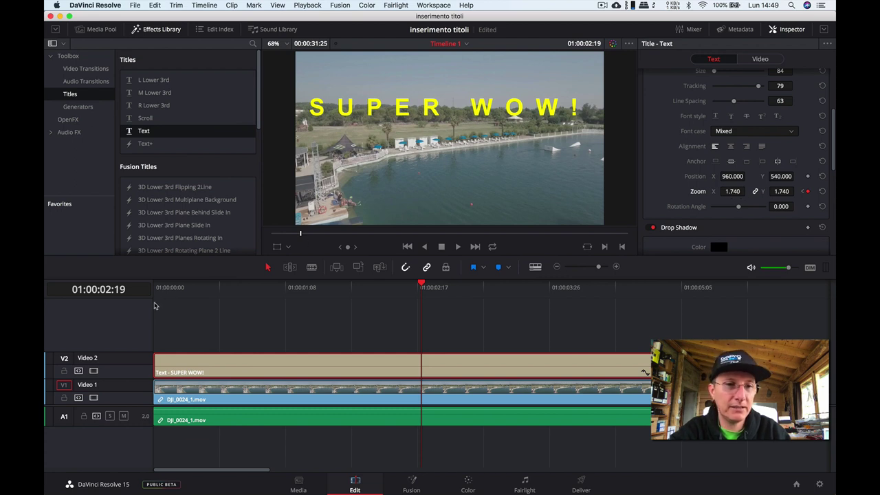
Replay from the timeline start to preview the zoom animation.
click(157, 291)
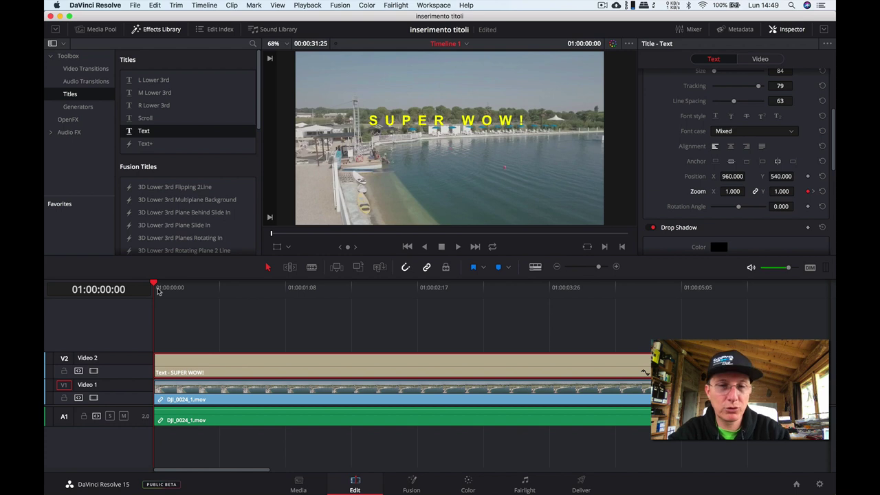
key(space)
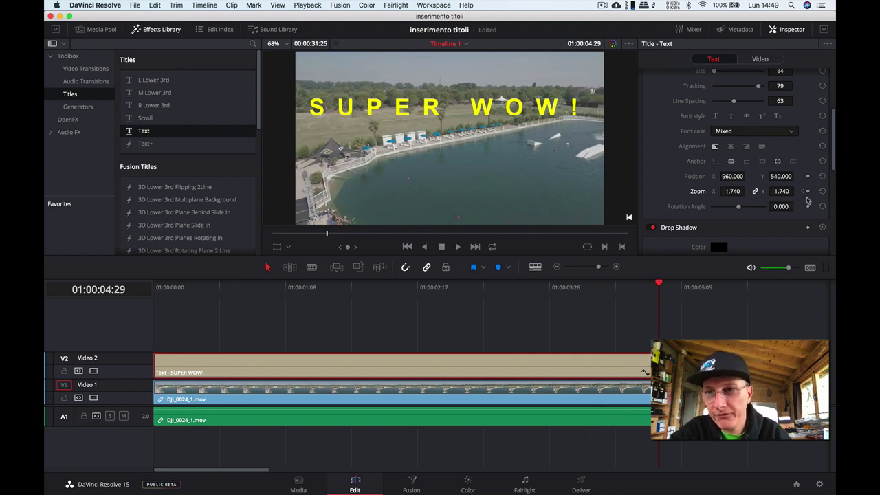
scroll(738, 189, down, 2)
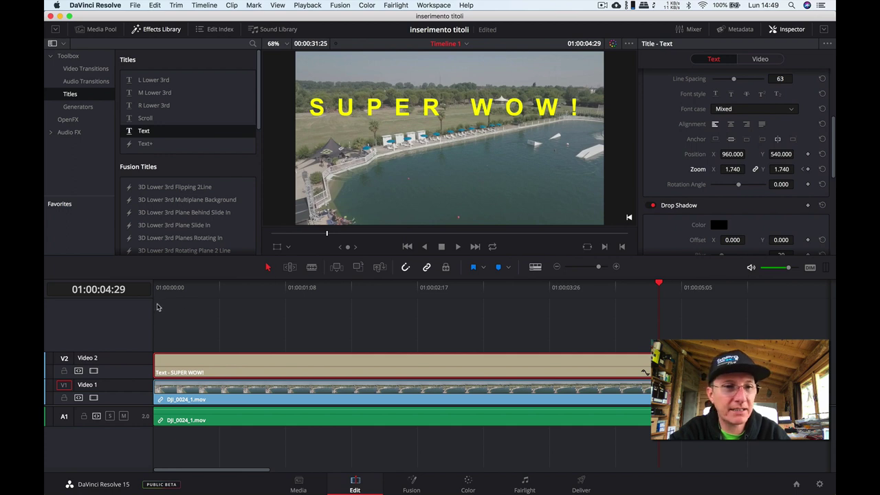
At the clip start, tilt the title to a Rotation Angle of about 47 and keyframe it.
click(157, 307)
click(157, 293)
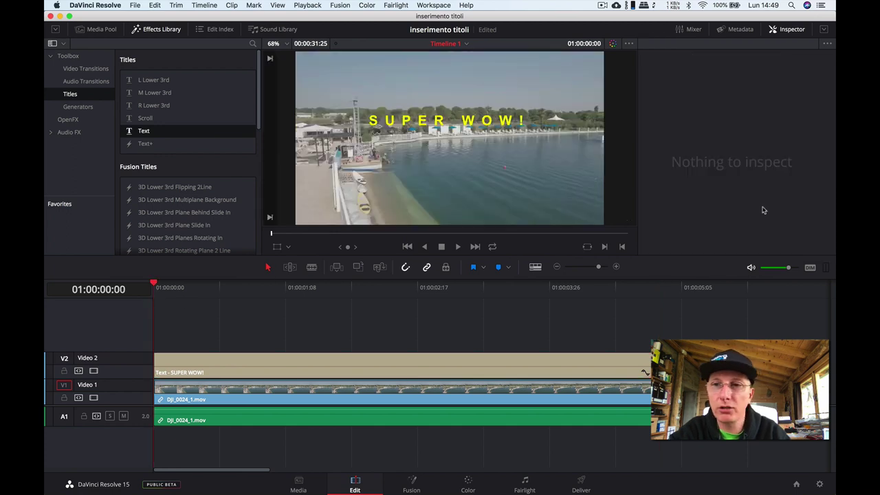
click(306, 366)
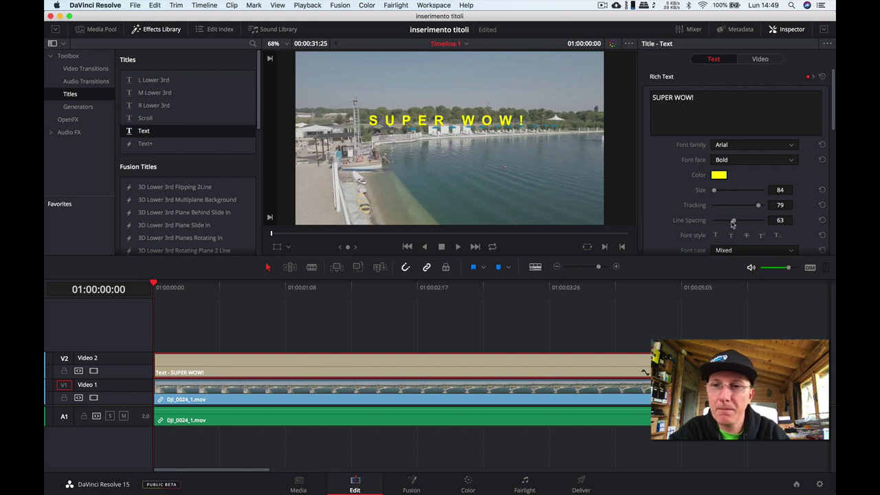
scroll(737, 219, down, 5)
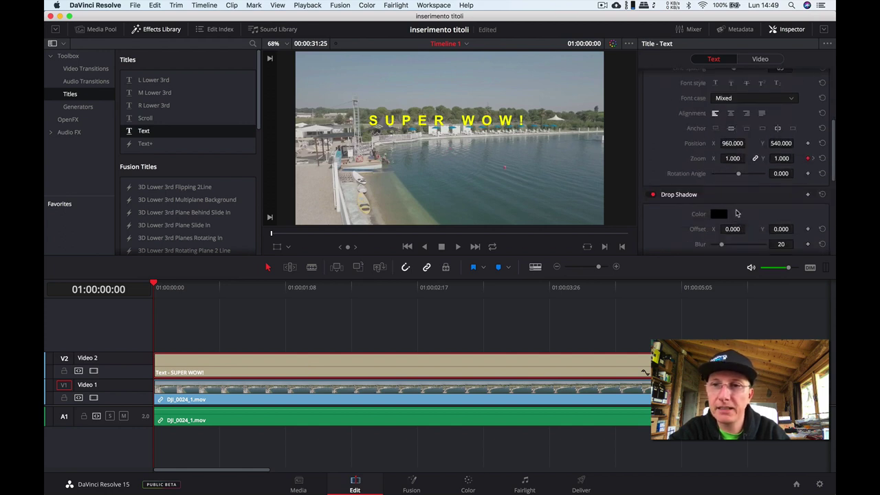
drag(739, 174, 741, 176)
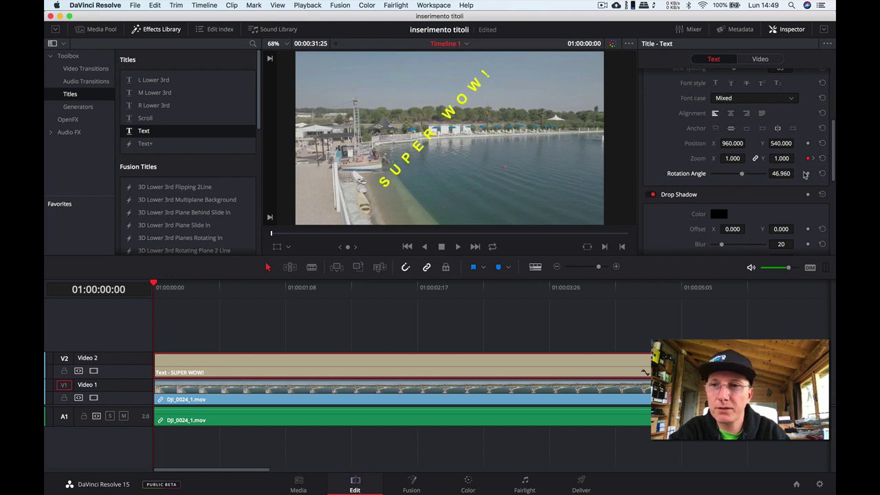
click(808, 173)
At 01:00:03:18 set Rotation Angle to -15.65, then replay the rotation from the start.
key(space)
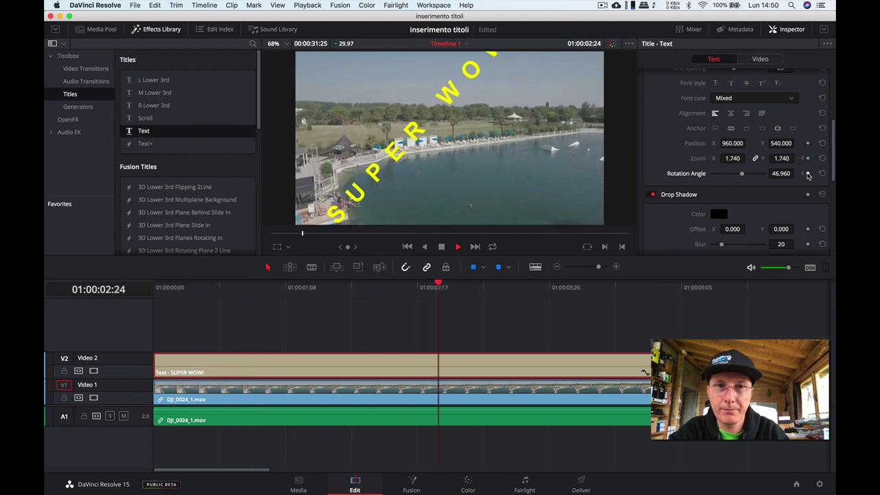
key(space)
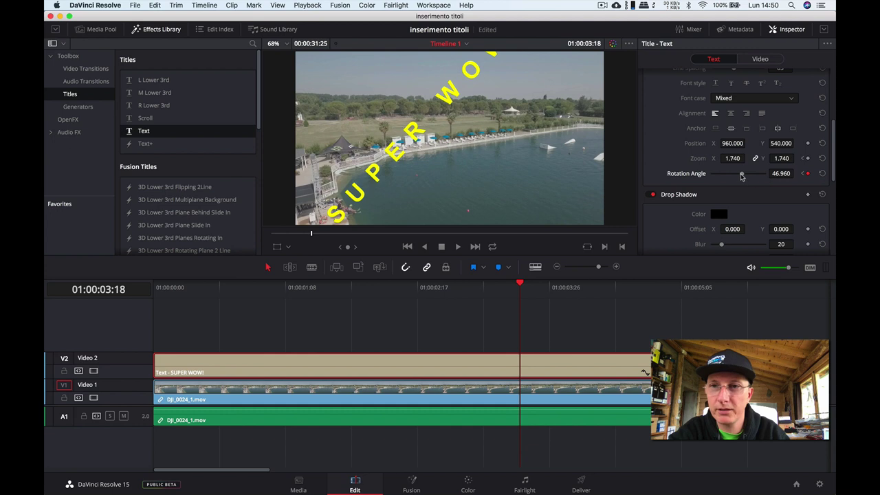
drag(743, 174, 736, 177)
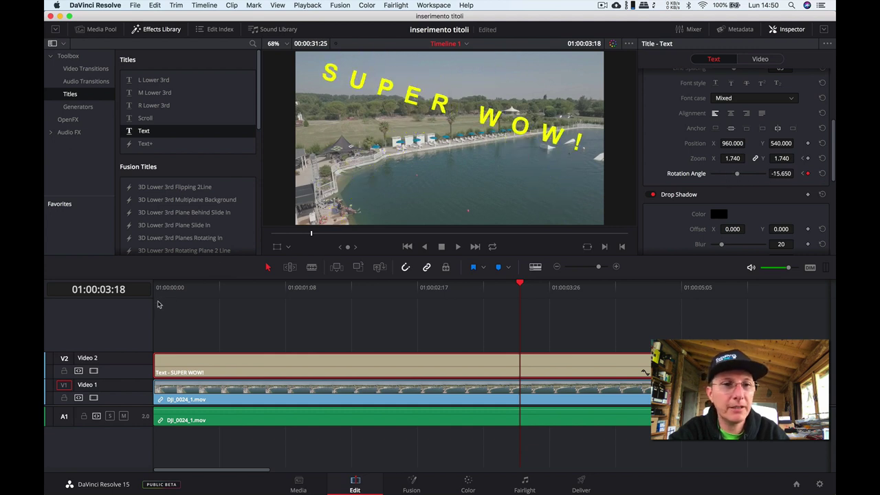
click(157, 303)
click(157, 288)
key(space)
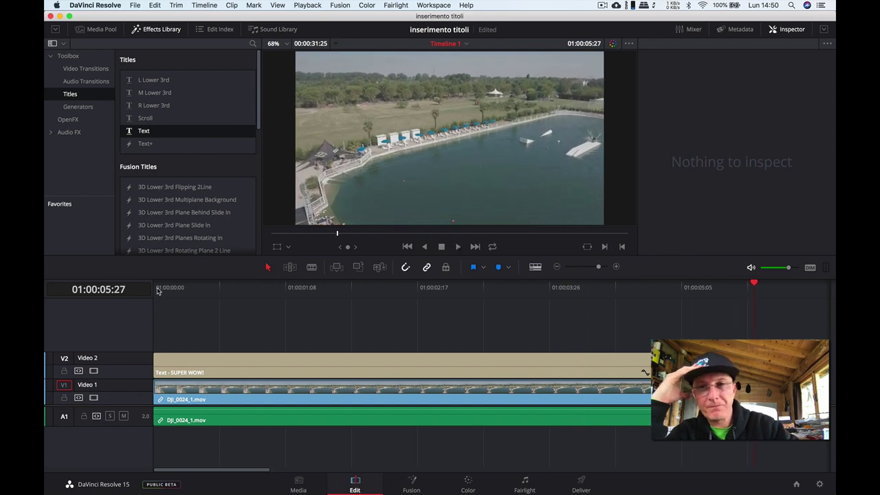
Set the title's Drop Shadow Blur to 29 with Offset X 14 and Y -17.
click(462, 287)
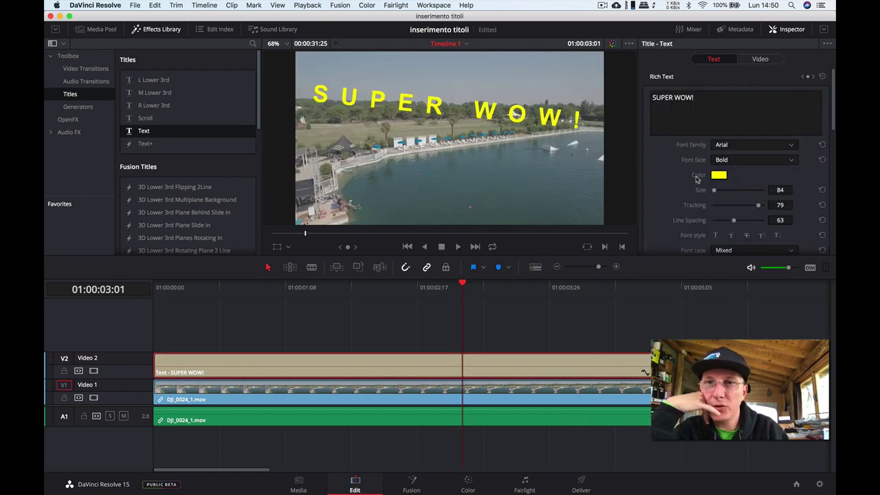
scroll(702, 193, down, 1)
scroll(702, 193, down, 5)
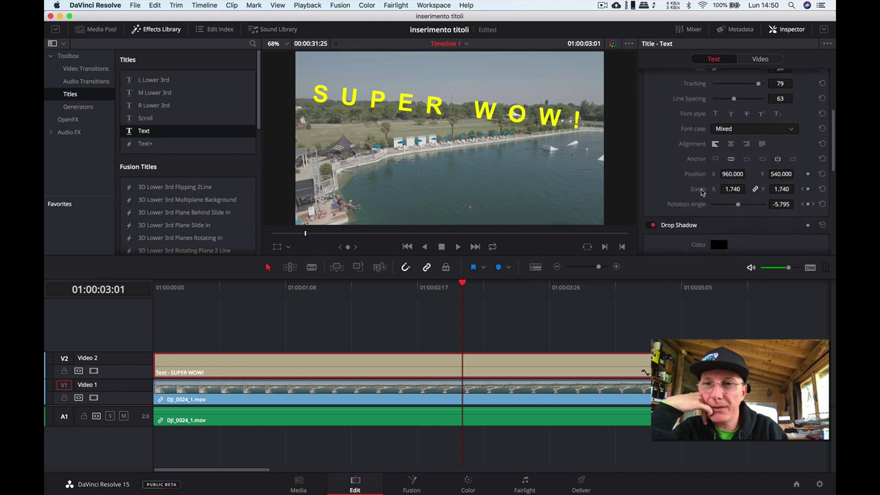
scroll(702, 185, down, 5)
scroll(702, 165, down, 3)
drag(722, 168, 727, 168)
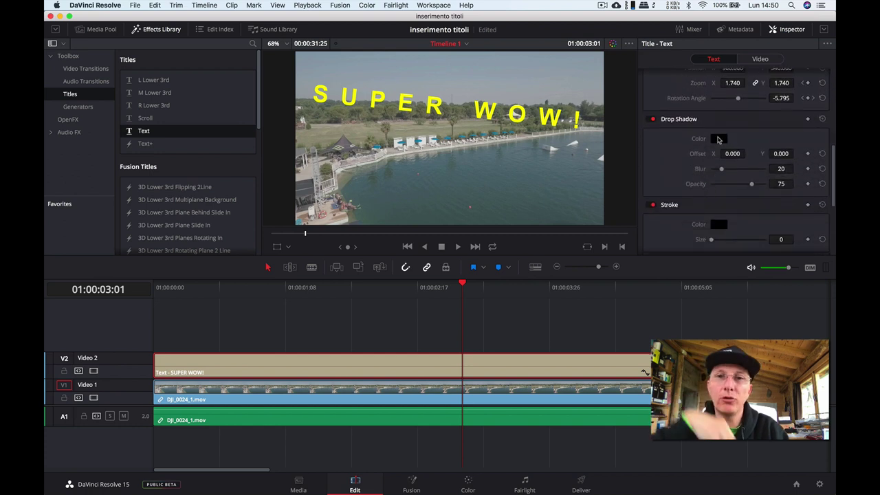
click(719, 138)
click(127, 484)
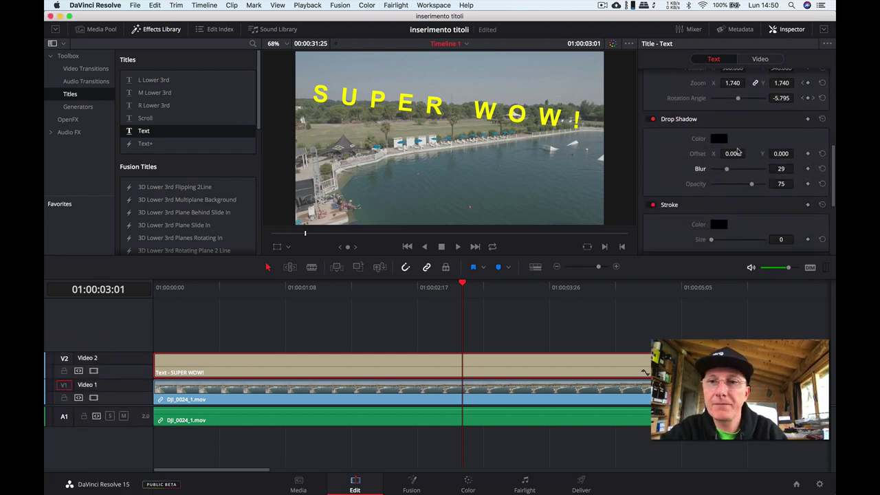
mouse_move(733, 153)
mouse_down()
mouse_move(799, 154)
mouse_move(743, 154)
mouse_up()
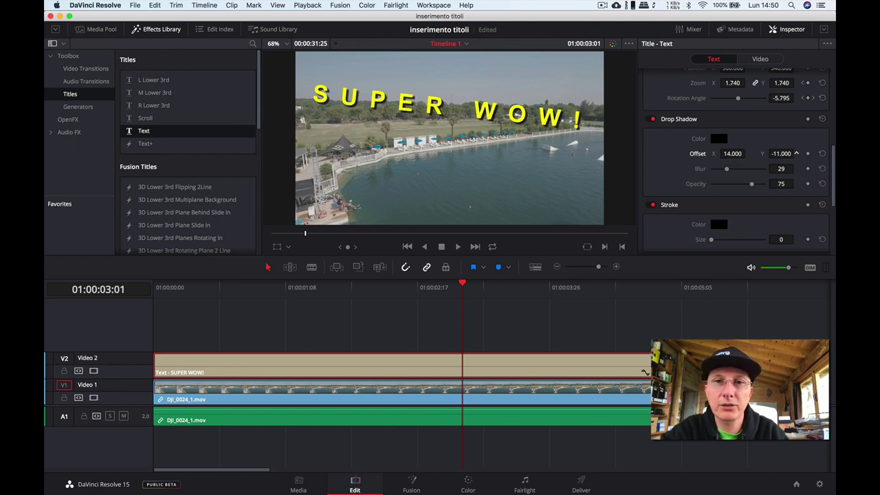
drag(797, 154, 802, 155)
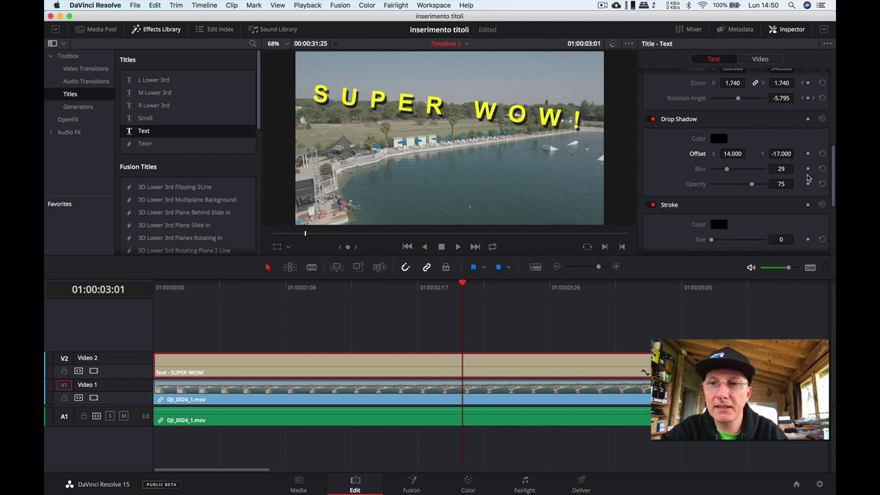
Add a black Stroke of size 4 around the title letters and deselect the clip.
scroll(692, 198, down, 3)
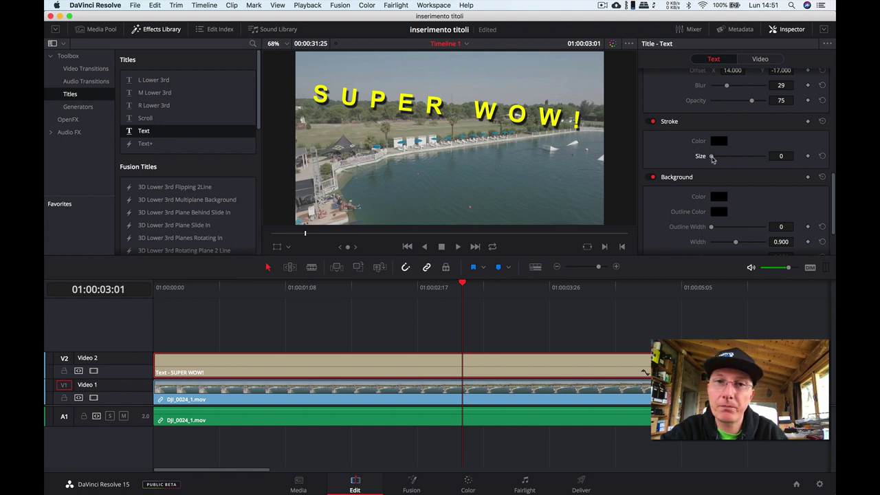
drag(713, 158, 725, 160)
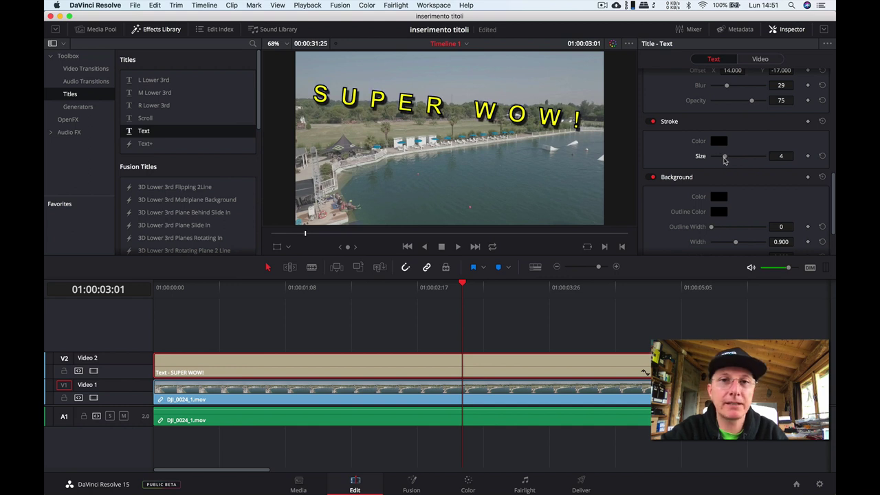
scroll(725, 160, up, 3)
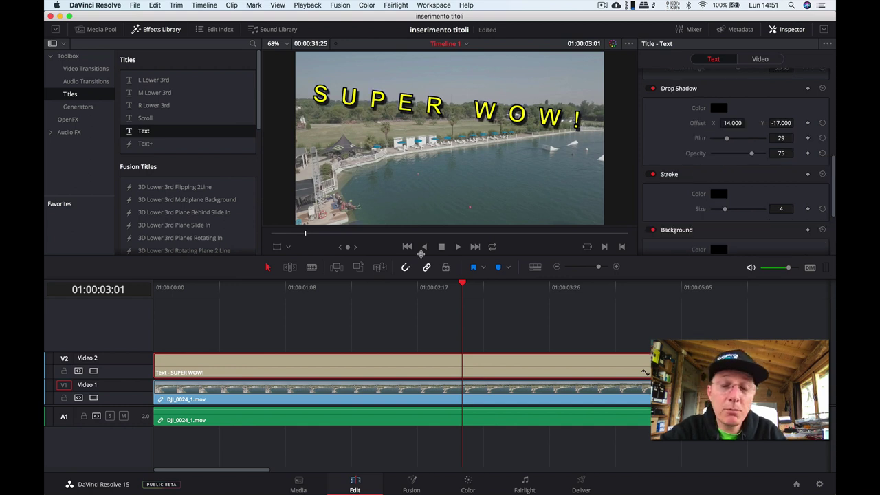
click(484, 331)
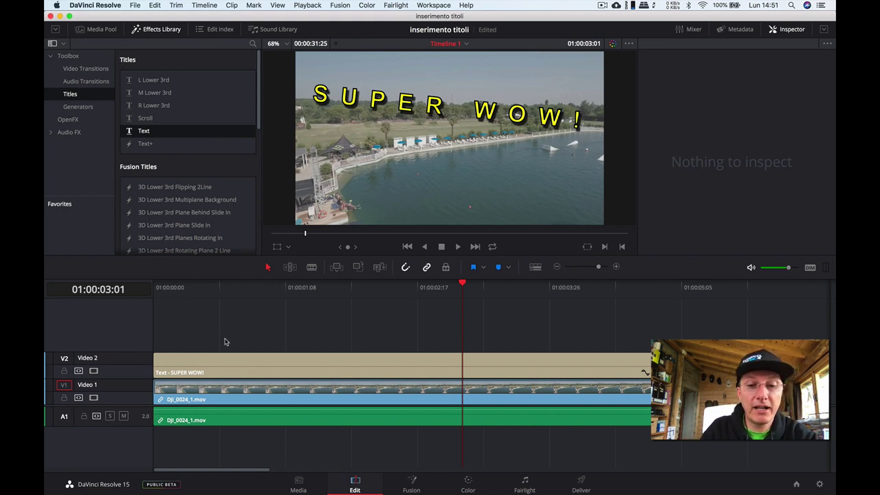
On the Fusion page, merge a Text+ node over the clip and type 'Eccomi qui!' as its text.
click(413, 485)
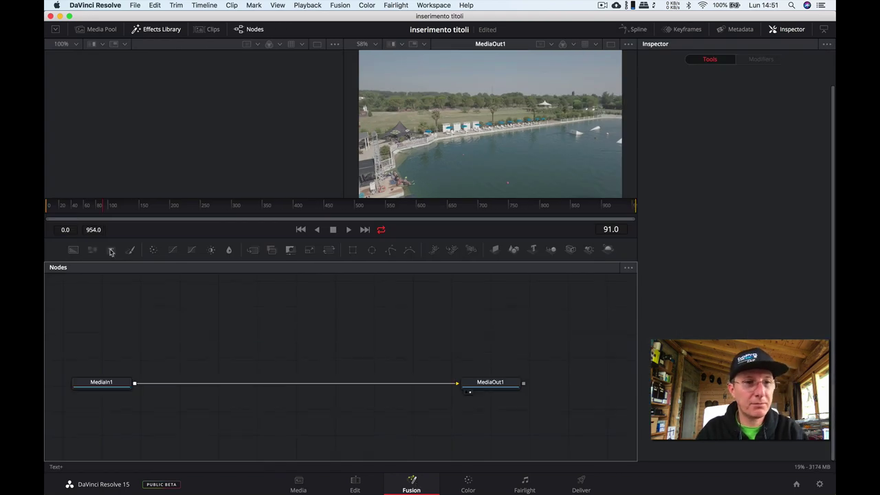
drag(110, 252, 237, 387)
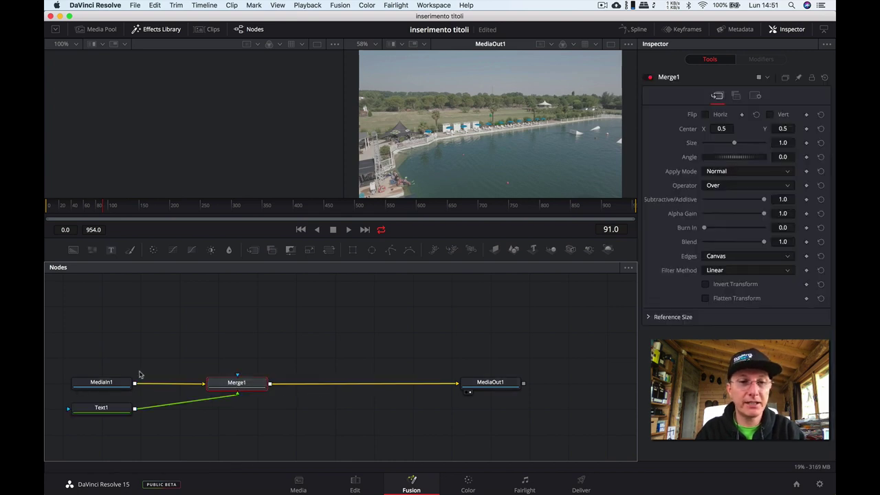
drag(240, 387, 284, 346)
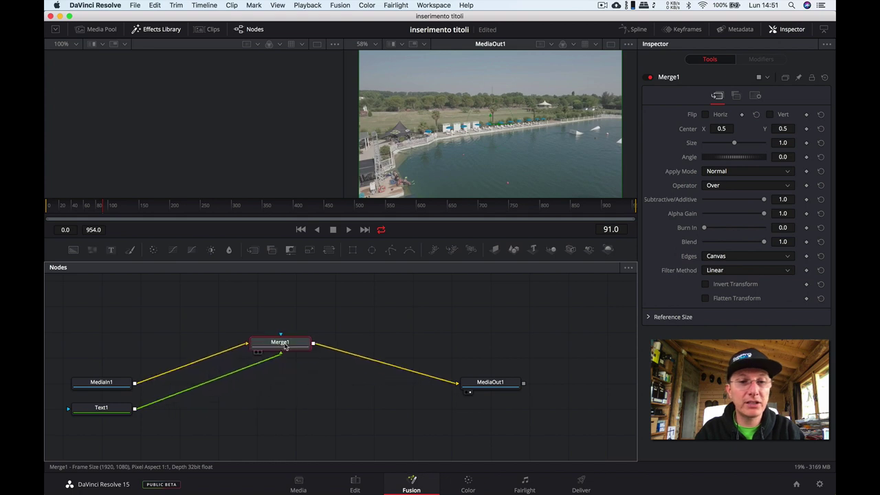
drag(131, 420, 232, 421)
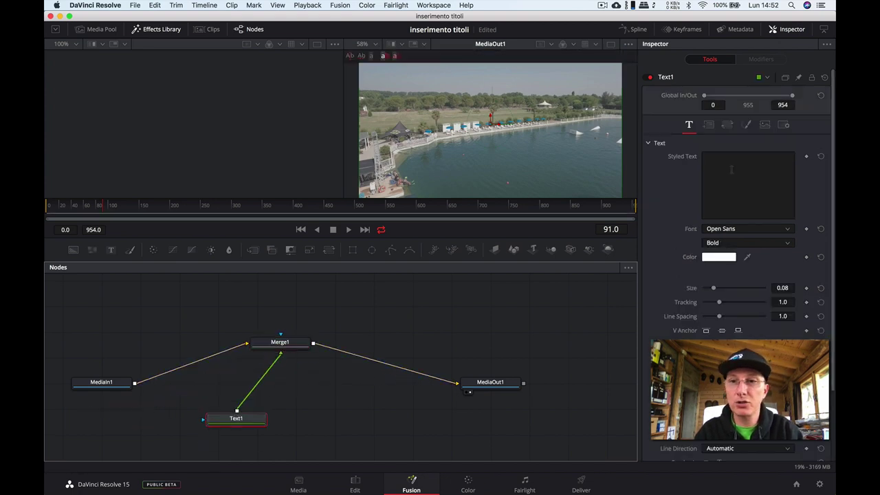
click(731, 170)
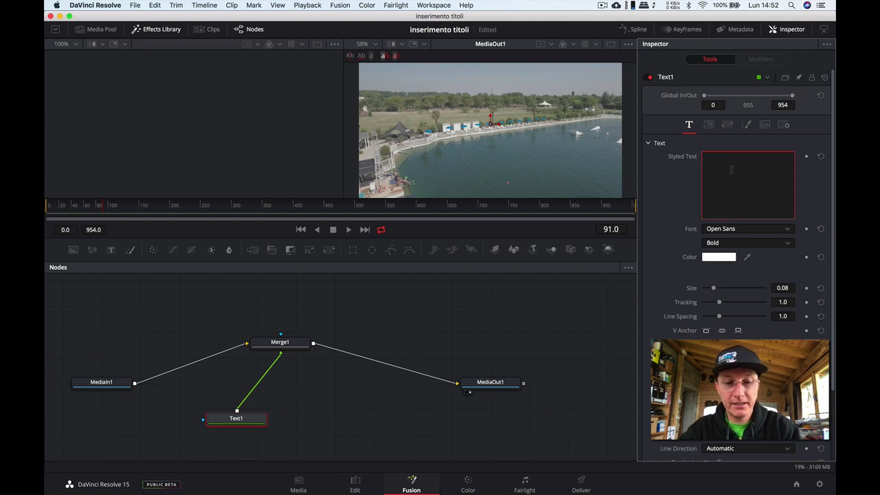
text(Eccomi qu)
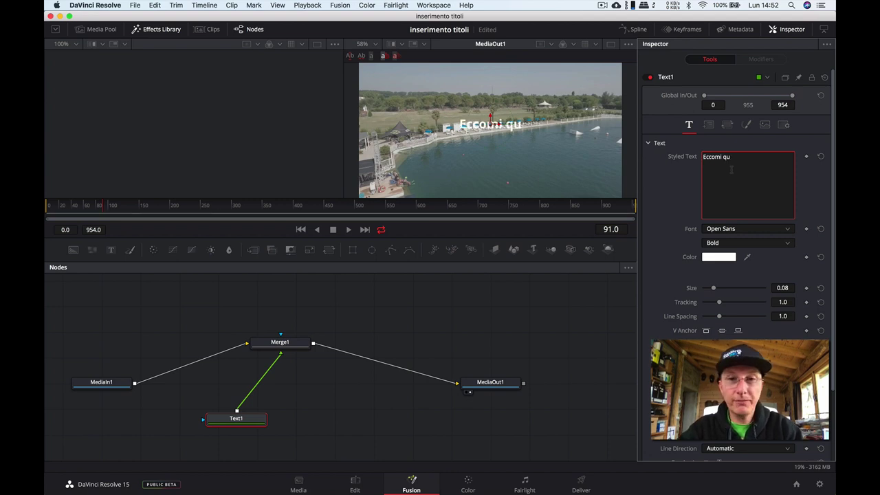
text(i!)
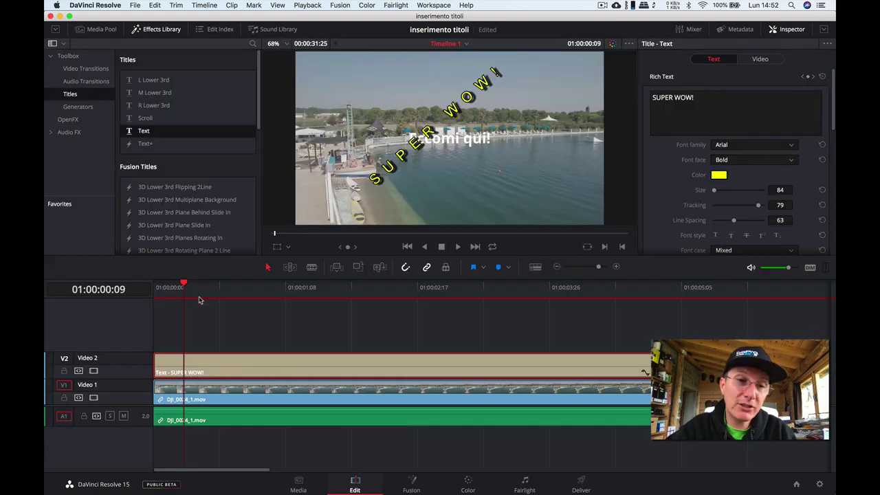
click(199, 292)
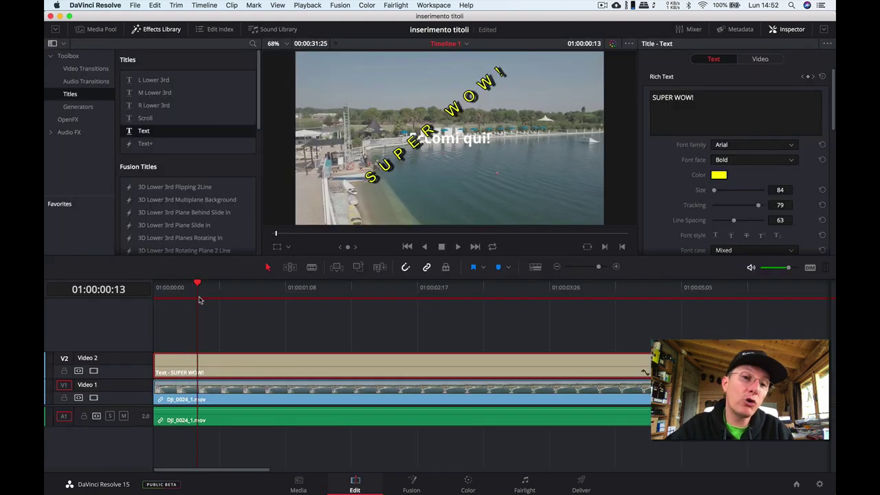
click(218, 291)
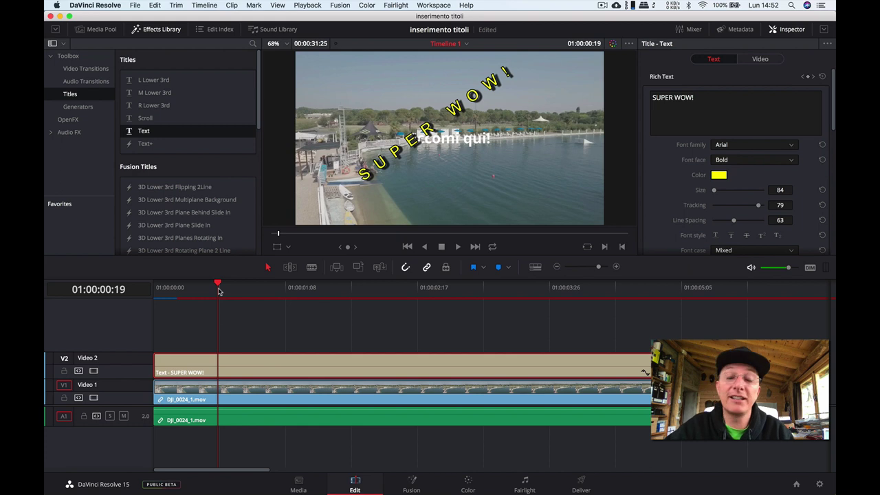